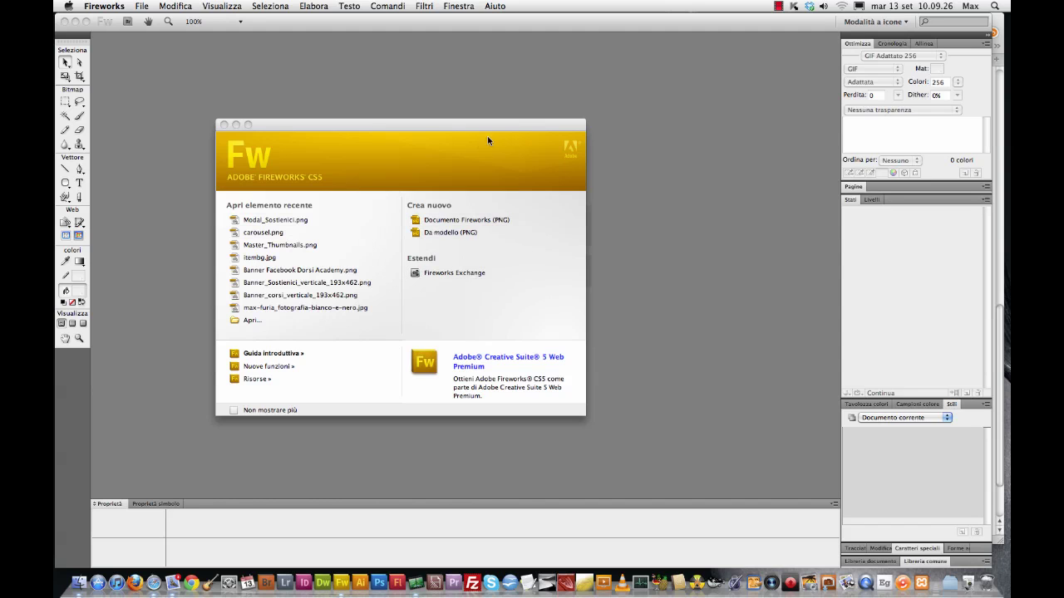
Create a new document from the Web banners.png template in the Document Presets folder.
mouse_move(474, 141)
left_mouse_down()
mouse_move(490, 133)
mouse_move(493, 147)
left_mouse_up()
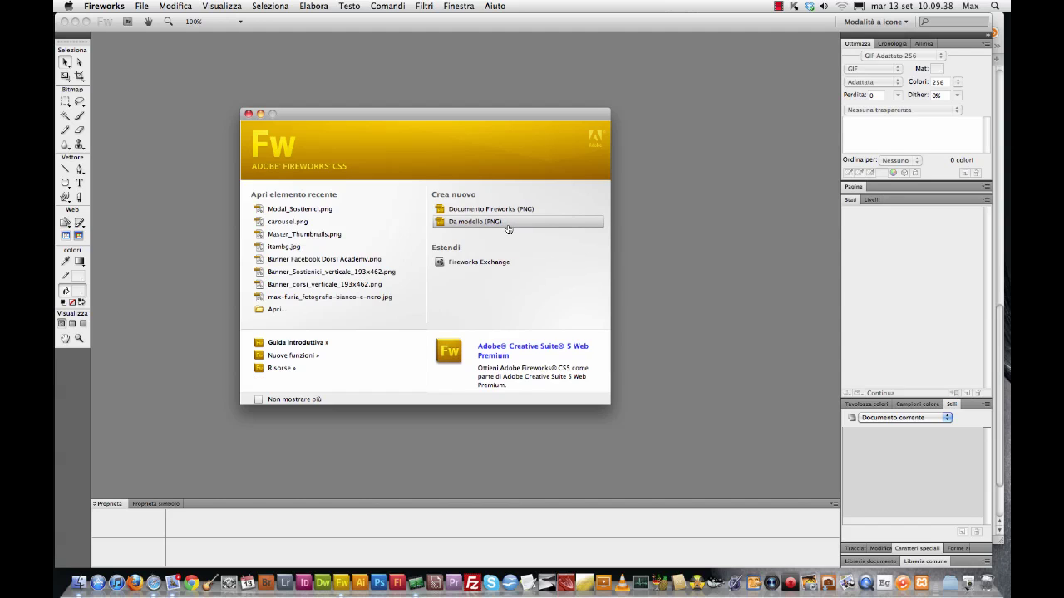
left_click(565, 225)
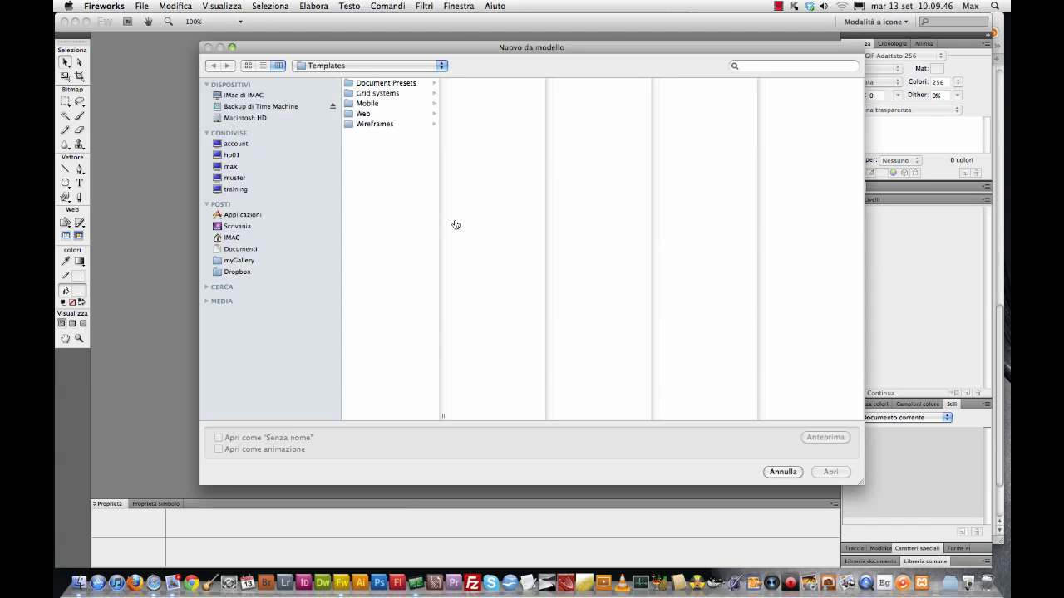
left_click(405, 87)
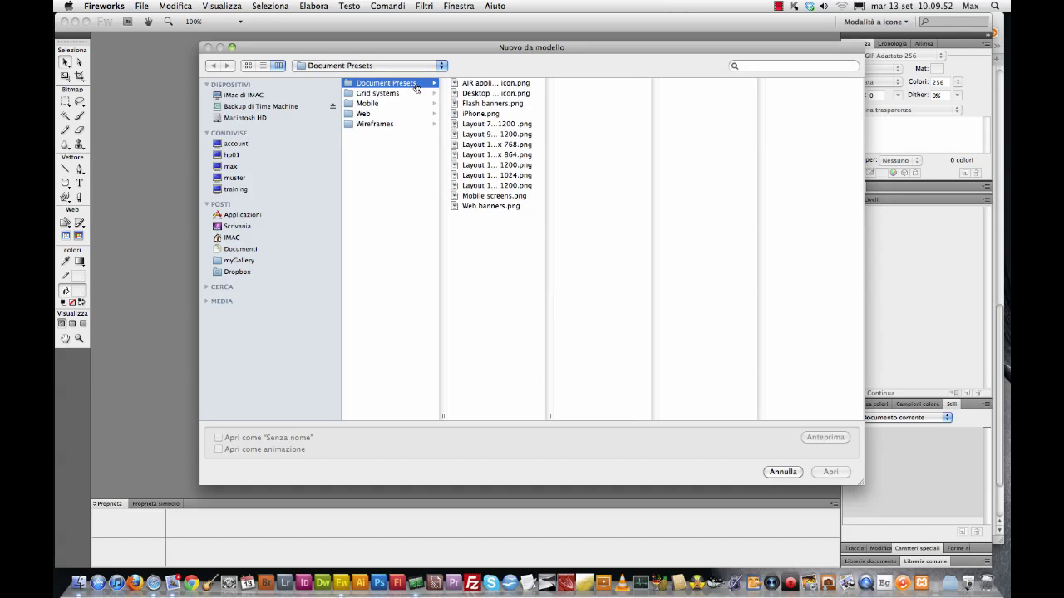
left_click_drag(521, 55, 498, 51)
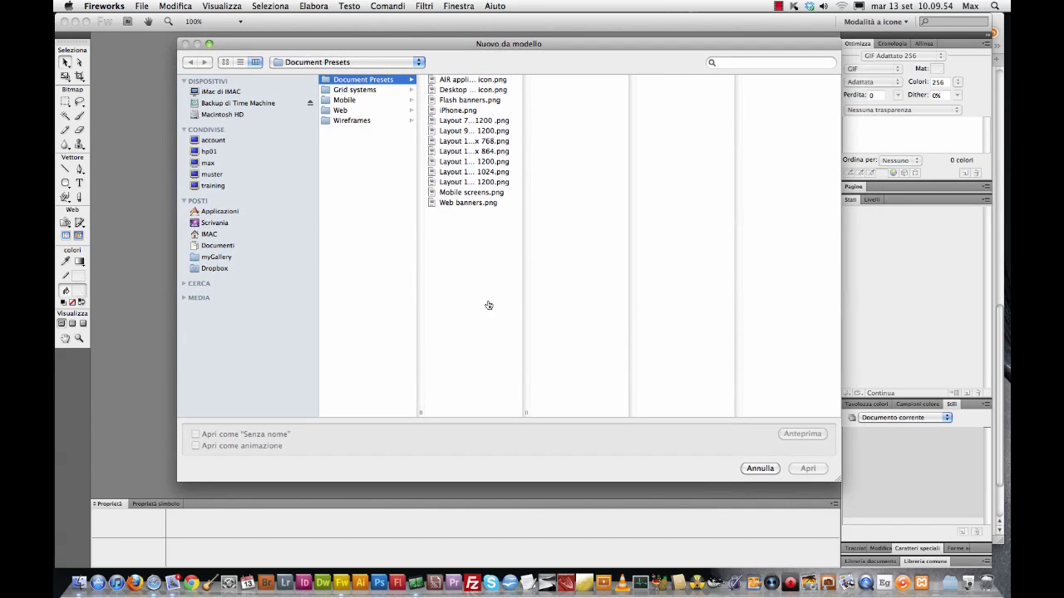
left_click_drag(533, 420, 545, 415)
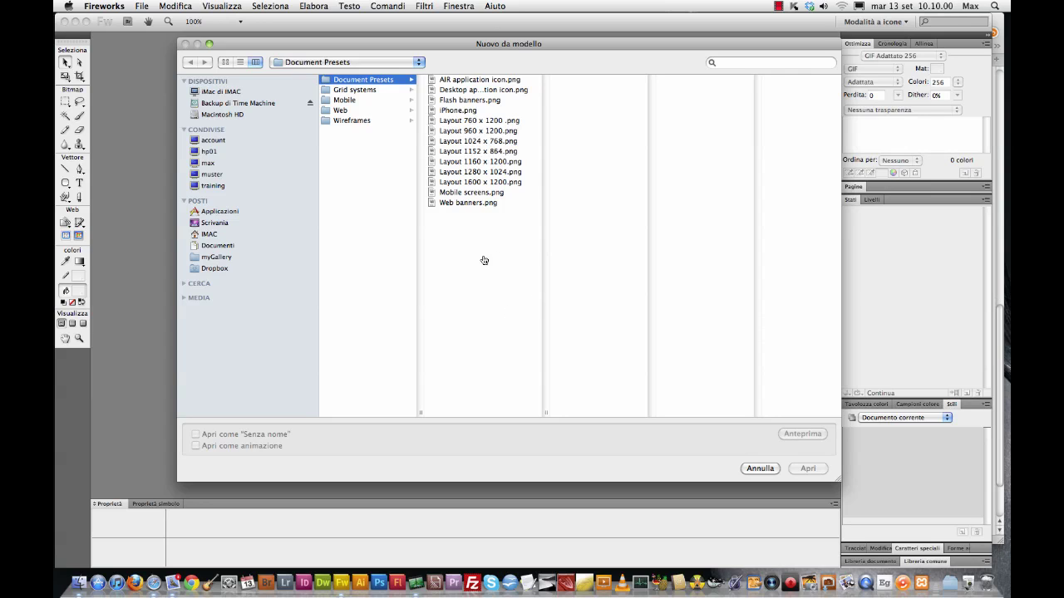
left_click(463, 207)
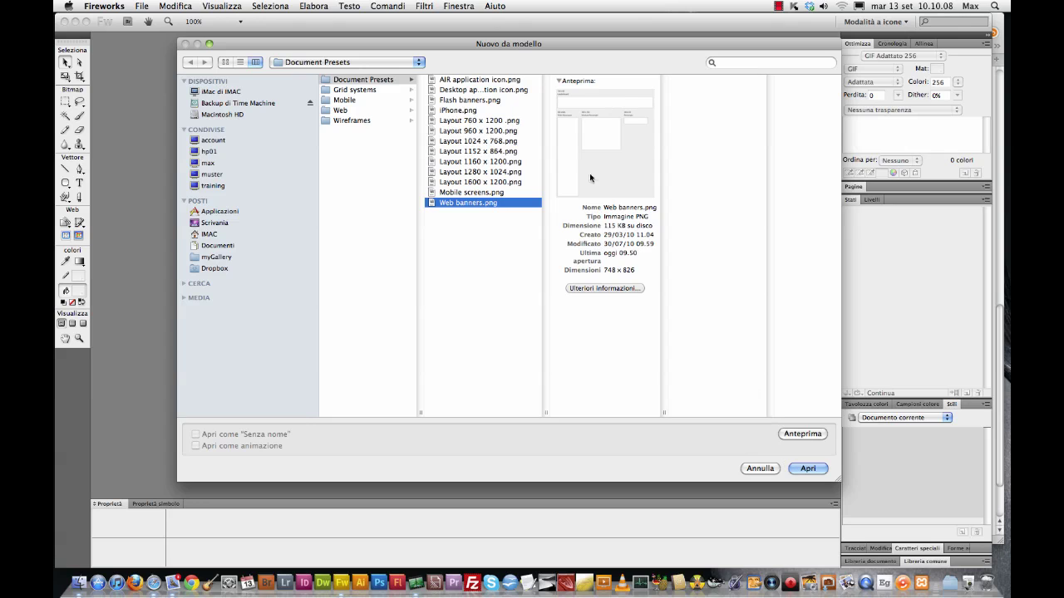
left_click(808, 469)
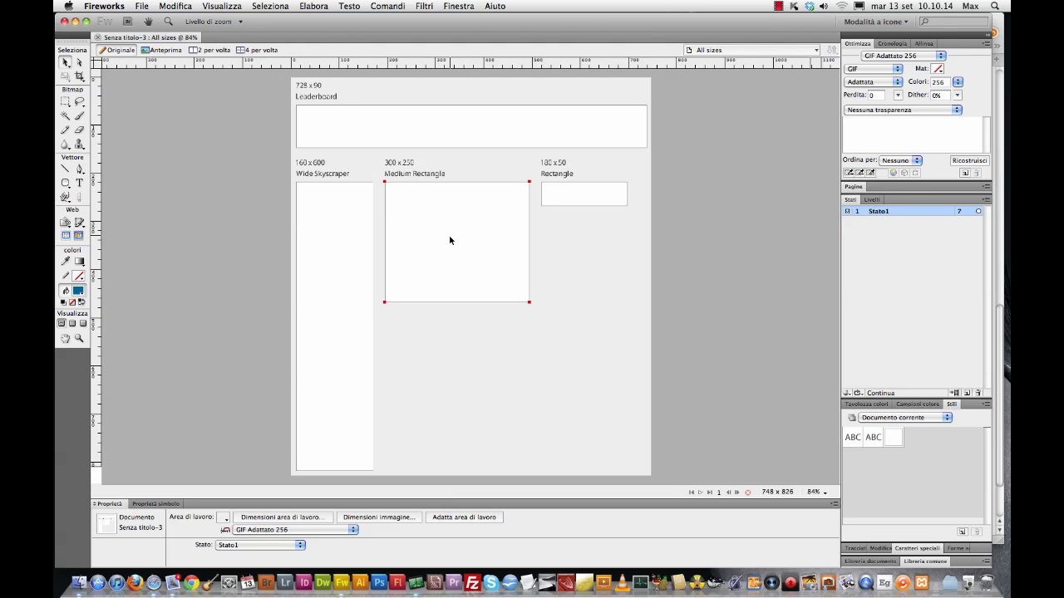
Examine the template's Leaderboard, Wide Skyscraper, Medium Rectangle and Rectangle banner formats at 100% magnification.
key("super+1")
key("h")
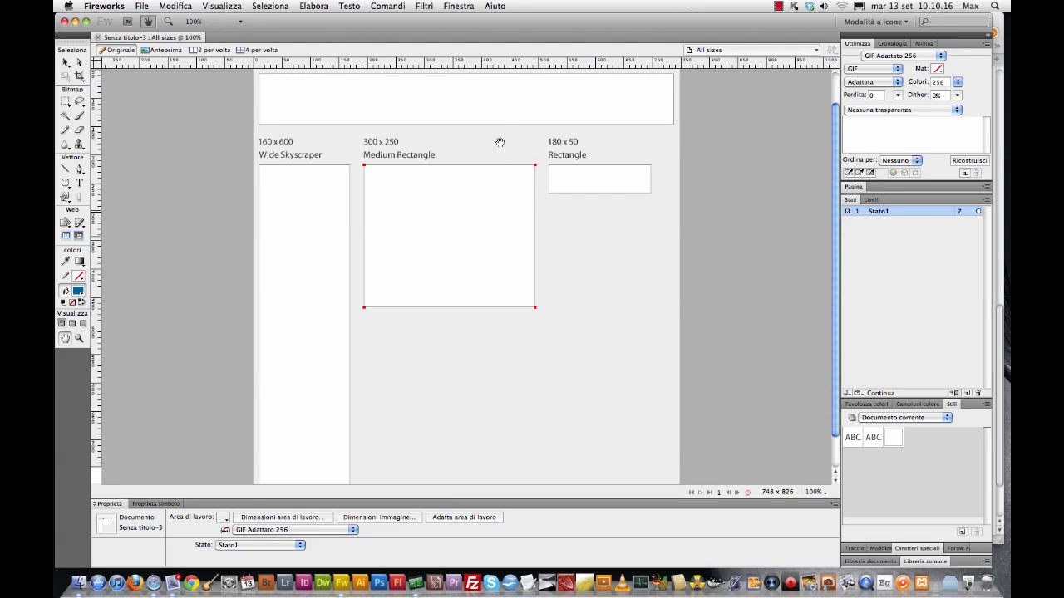
key("v")
key("h")
key("v")
left_click_drag(836, 198, 838, 126)
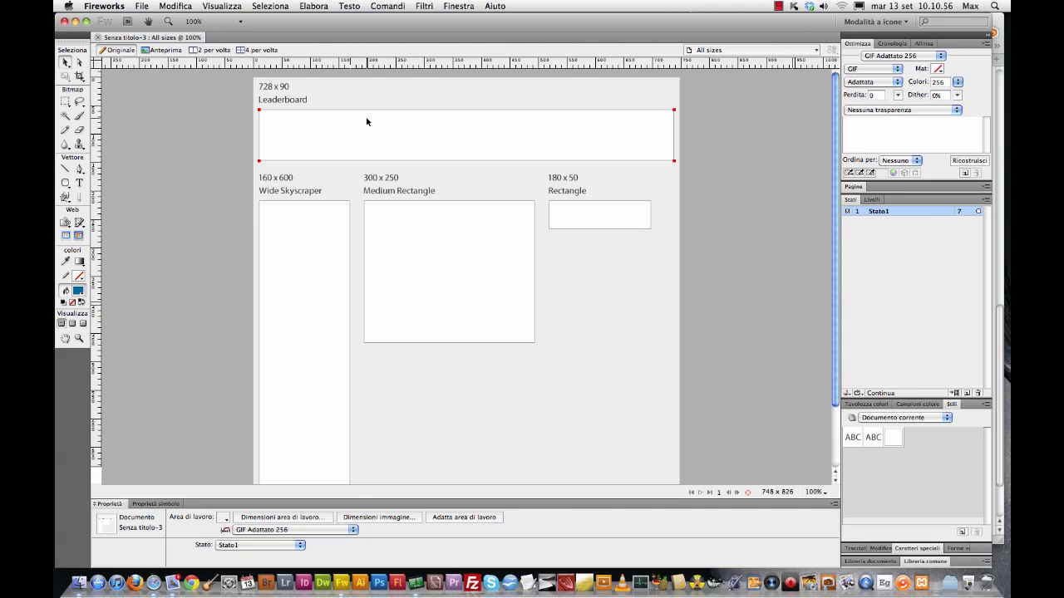
left_click(296, 164)
left_click(286, 252)
left_click(423, 233)
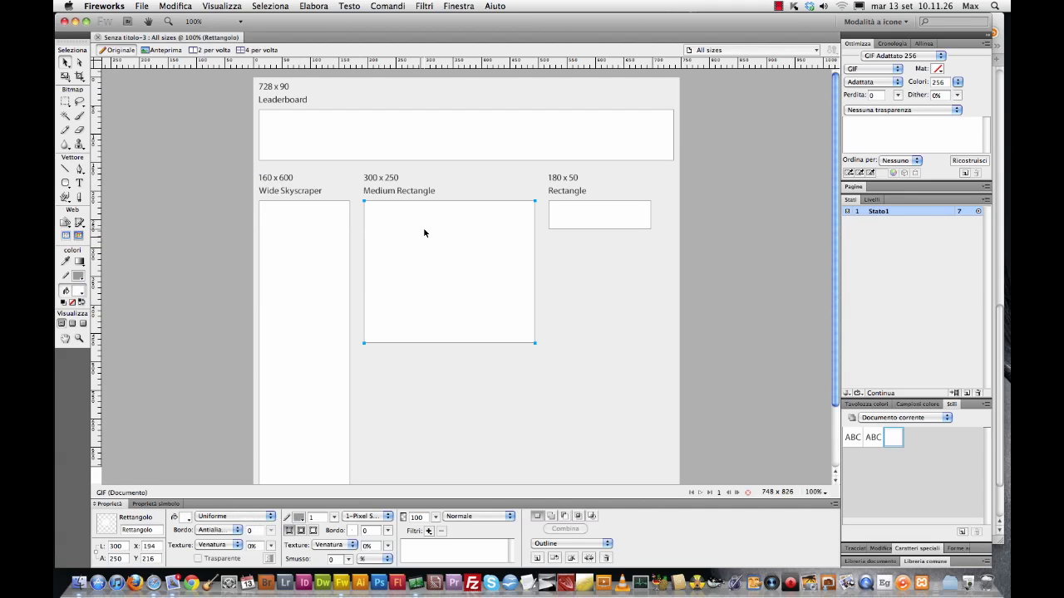
left_click(597, 222)
Create a new 728 x 90 pixel document at 72 pixels per inch with a white canvas, matching the Leaderboard format.
left_click(566, 158)
key("super+n")
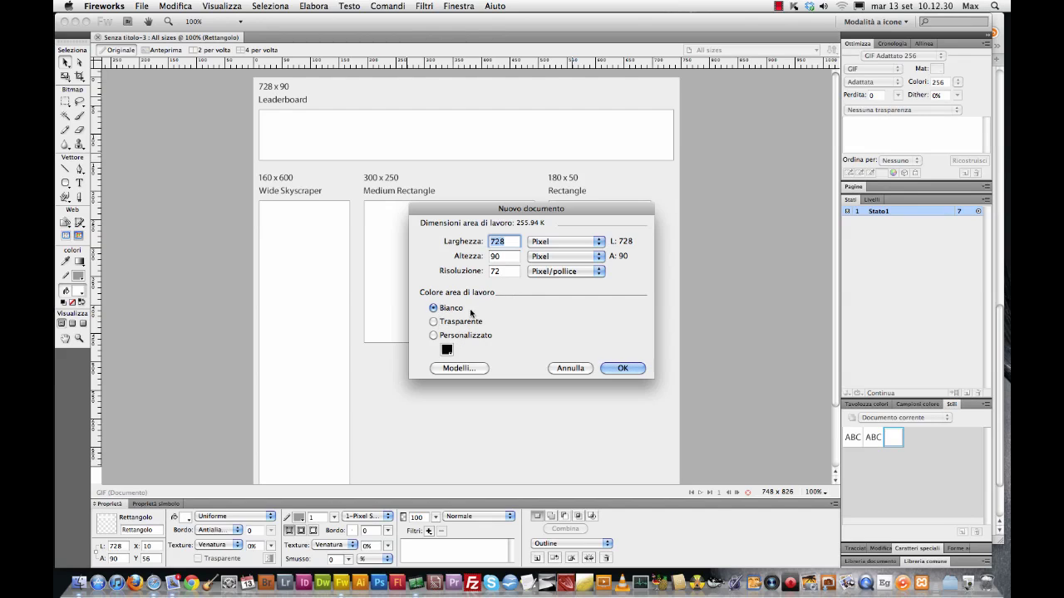
left_click(620, 376)
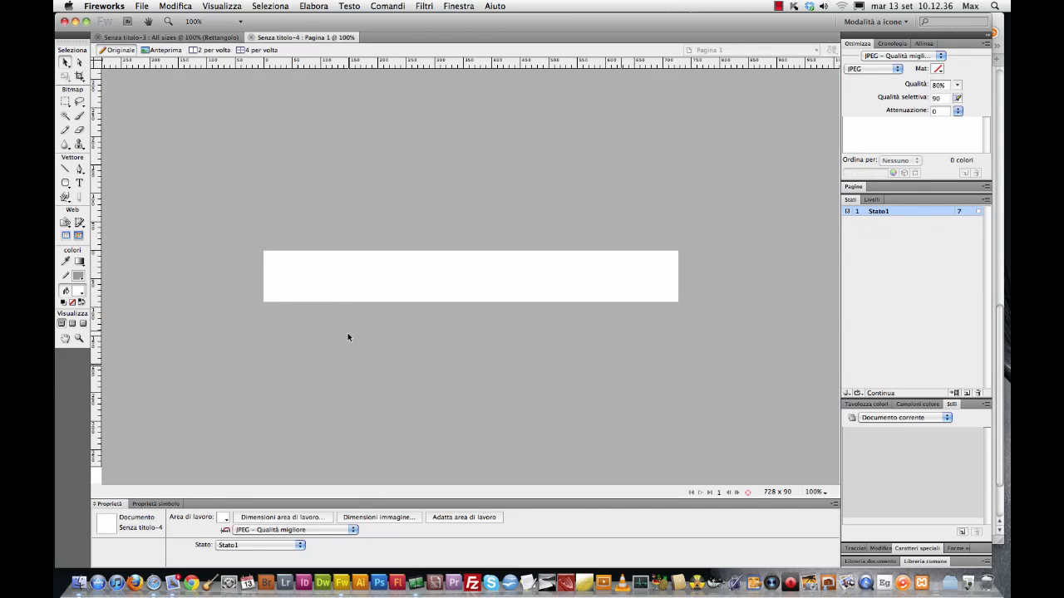
Add the text "Solo per oggi a partire da domani" to the banner in Helvetica Neue Regular, size 42.
key("t")
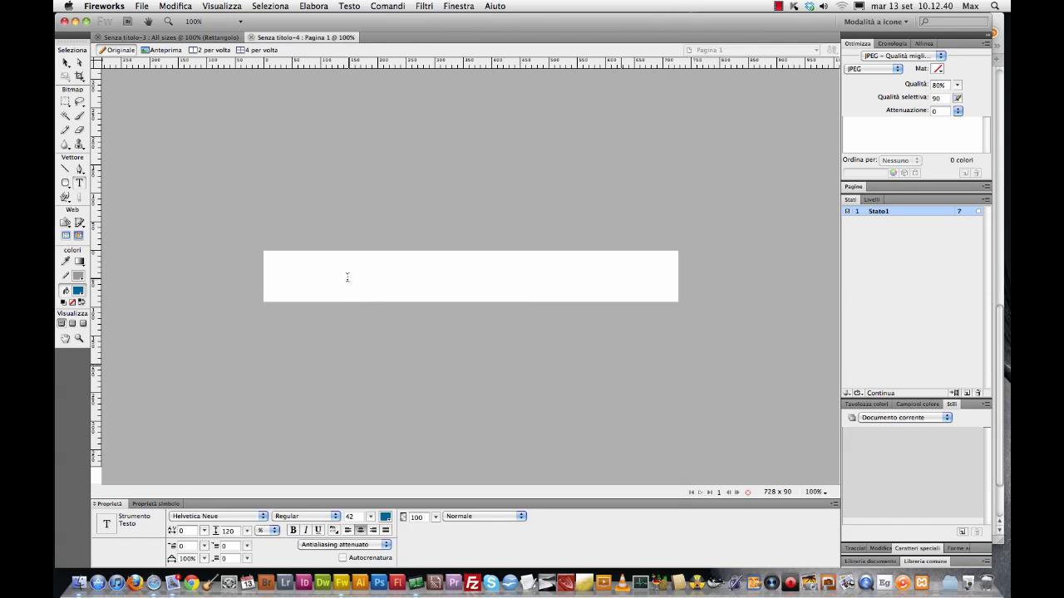
left_click(348, 279)
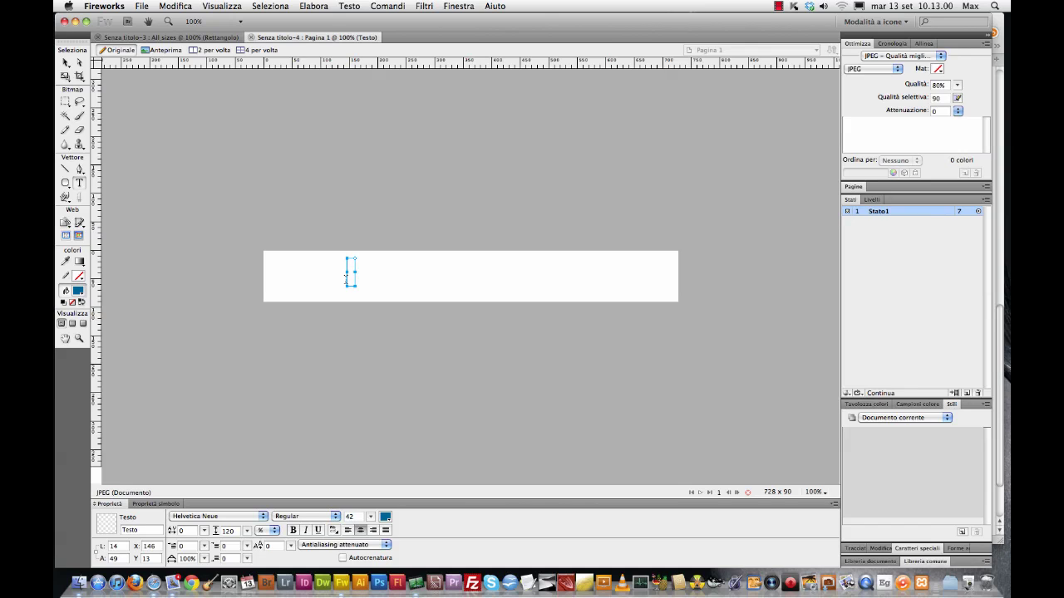
type("Solo per ogg")
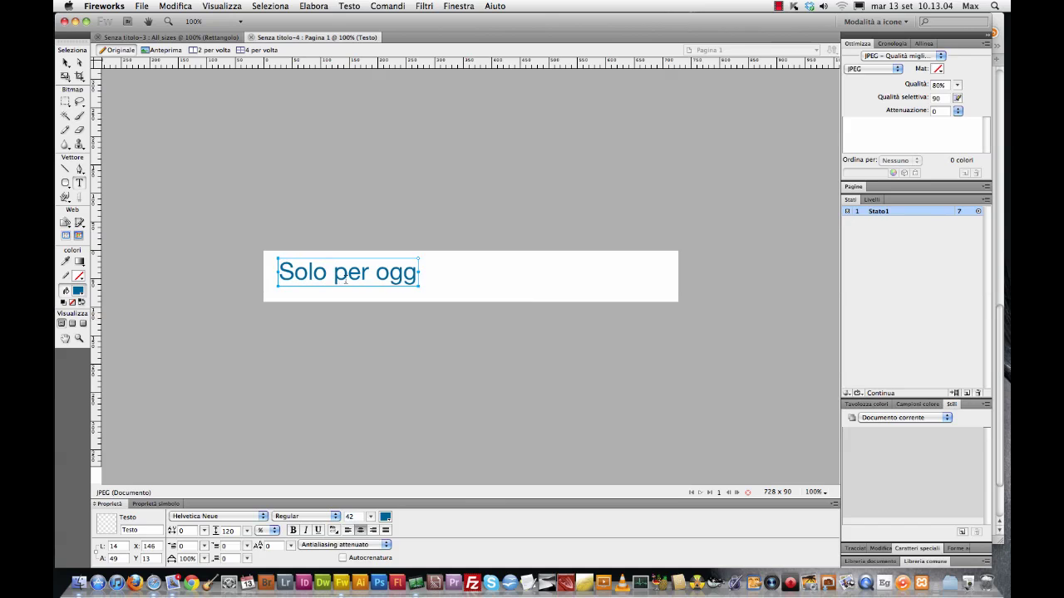
type("i a partire")
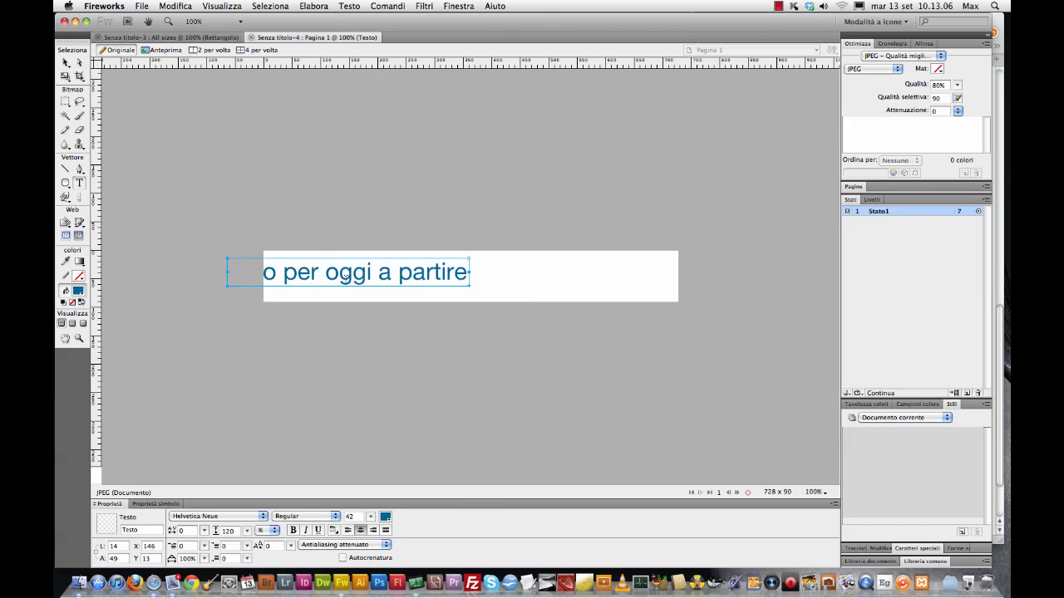
type(" da domani")
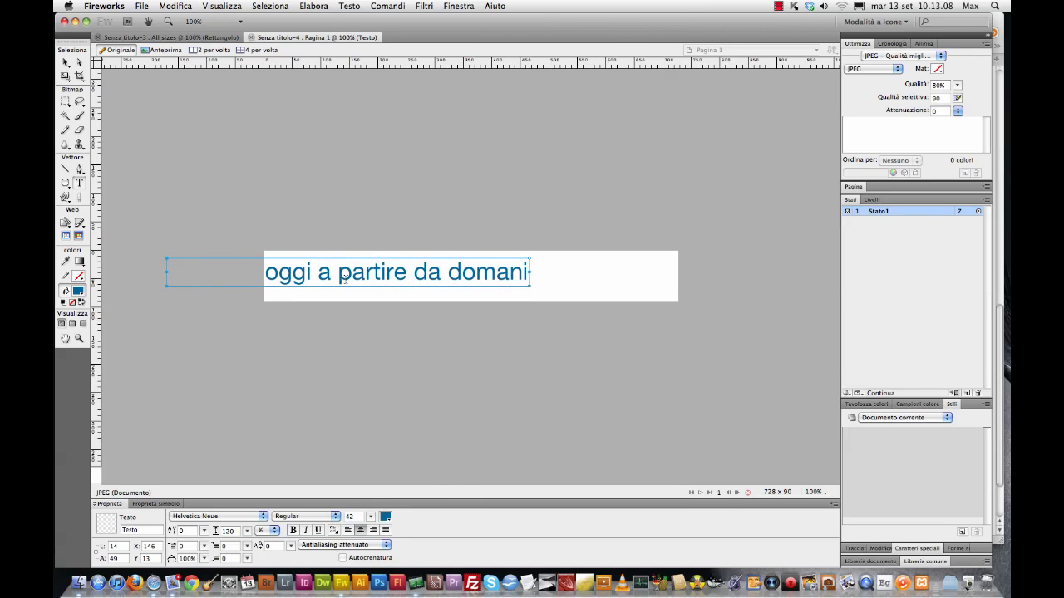
left_click(66, 63)
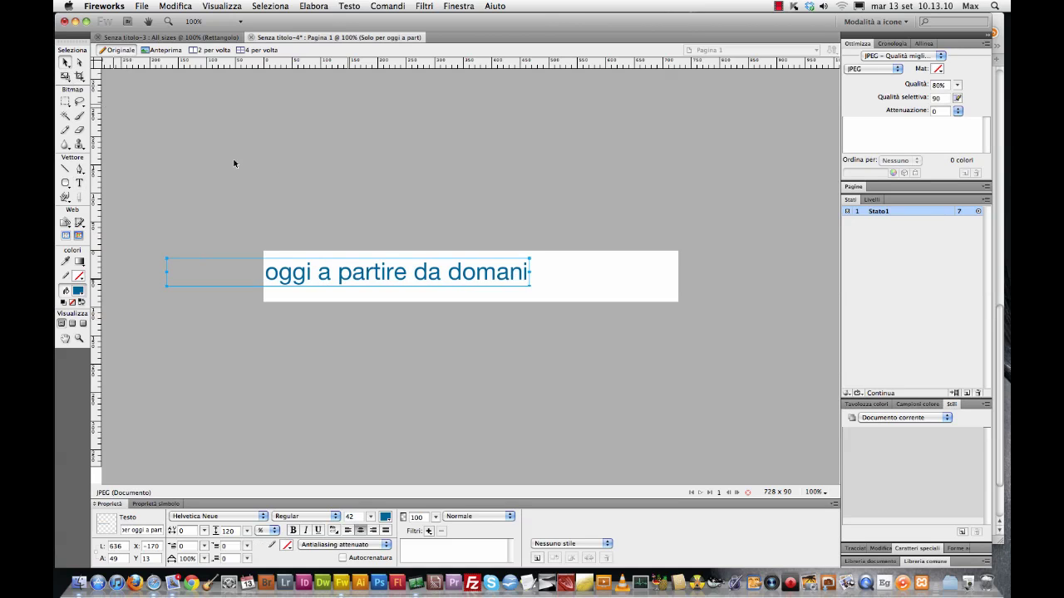
Position the headline fully inside the banner at about X 49, Y 21 and tighten its letter spacing to -18.
left_click_drag(400, 279, 507, 283)
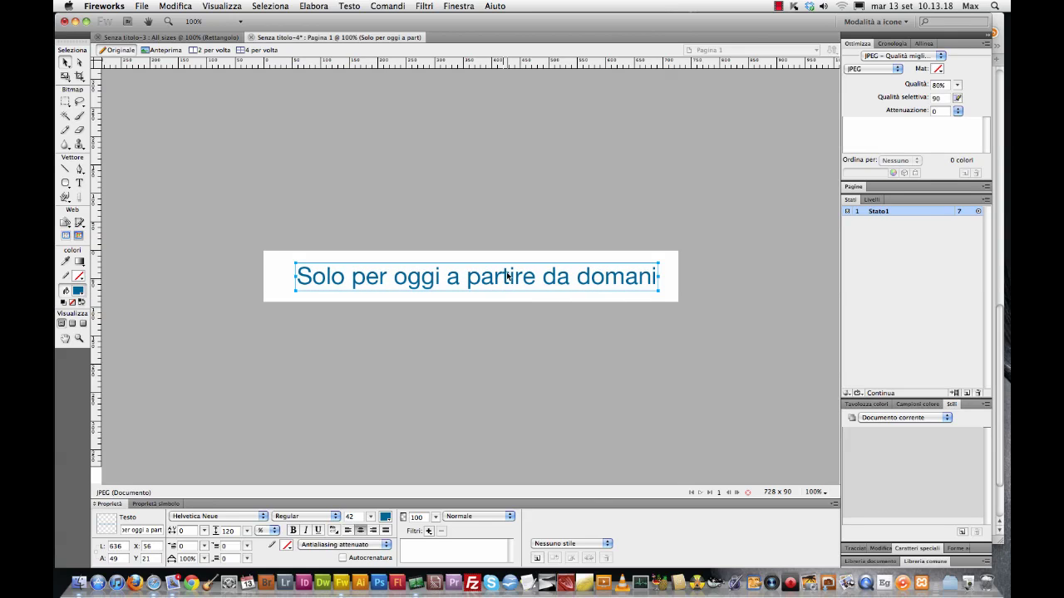
left_click_drag(507, 277, 502, 277)
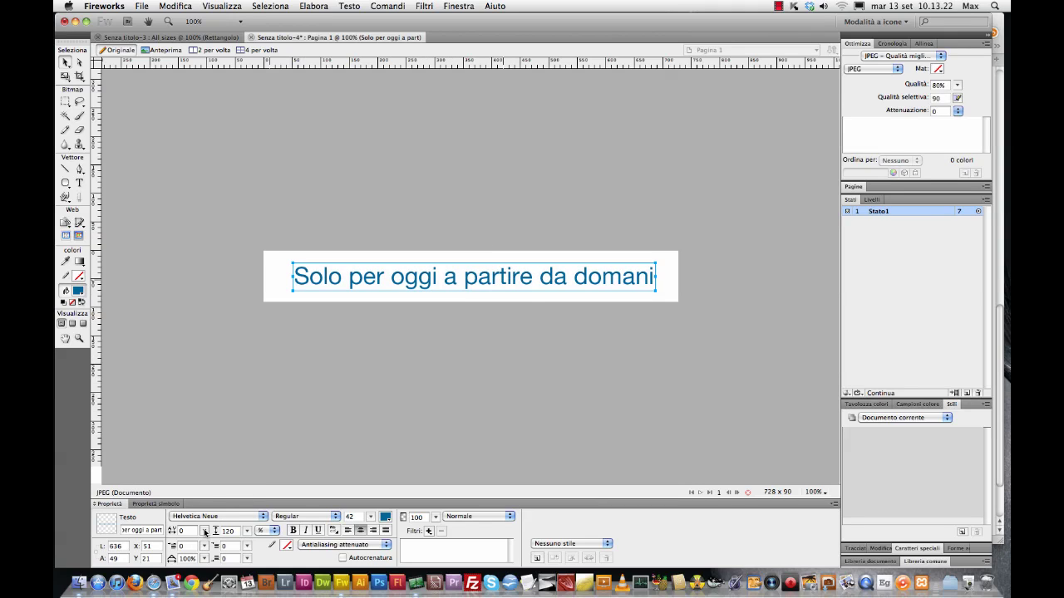
left_click_drag(204, 532, 205, 540)
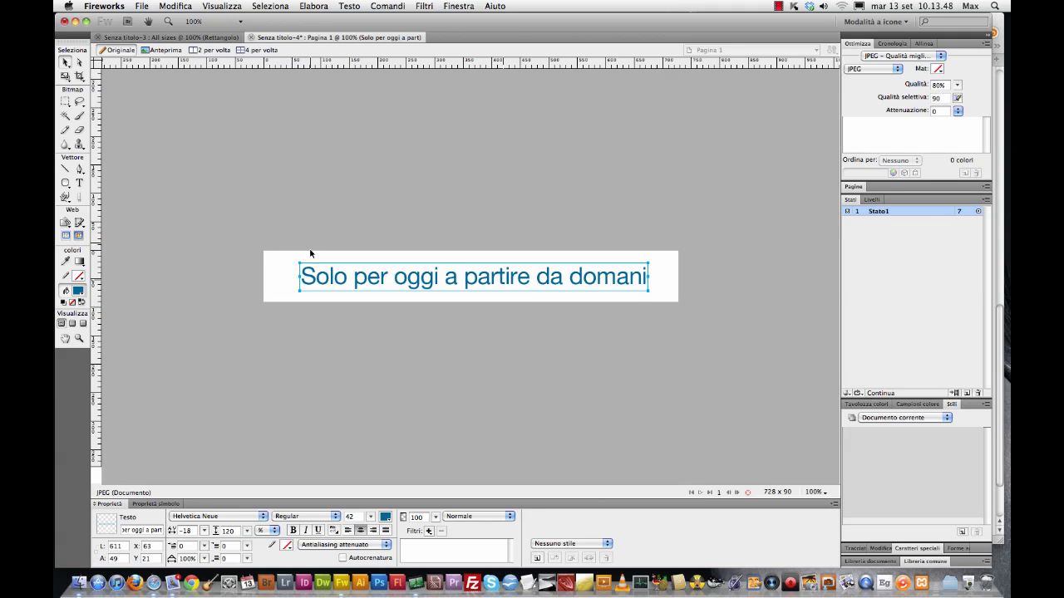
left_click_drag(359, 281, 400, 282)
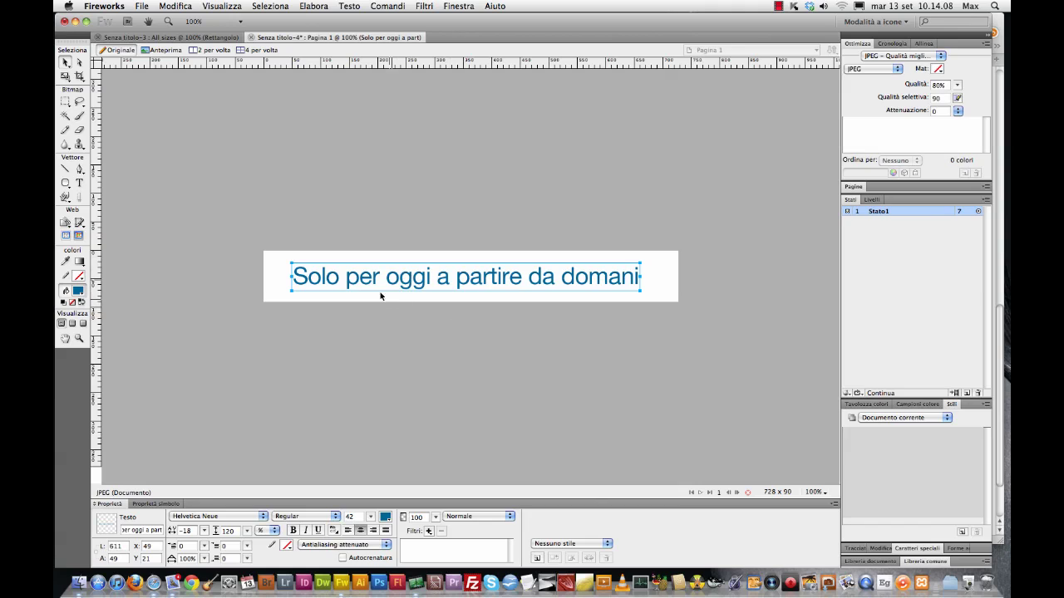
left_click(474, 296)
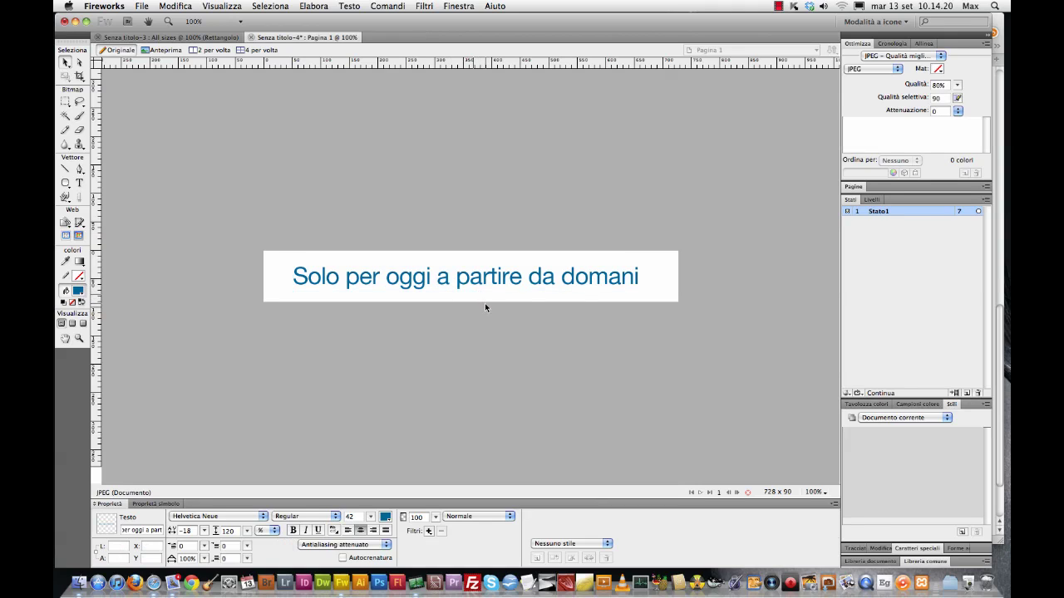
left_click(485, 305)
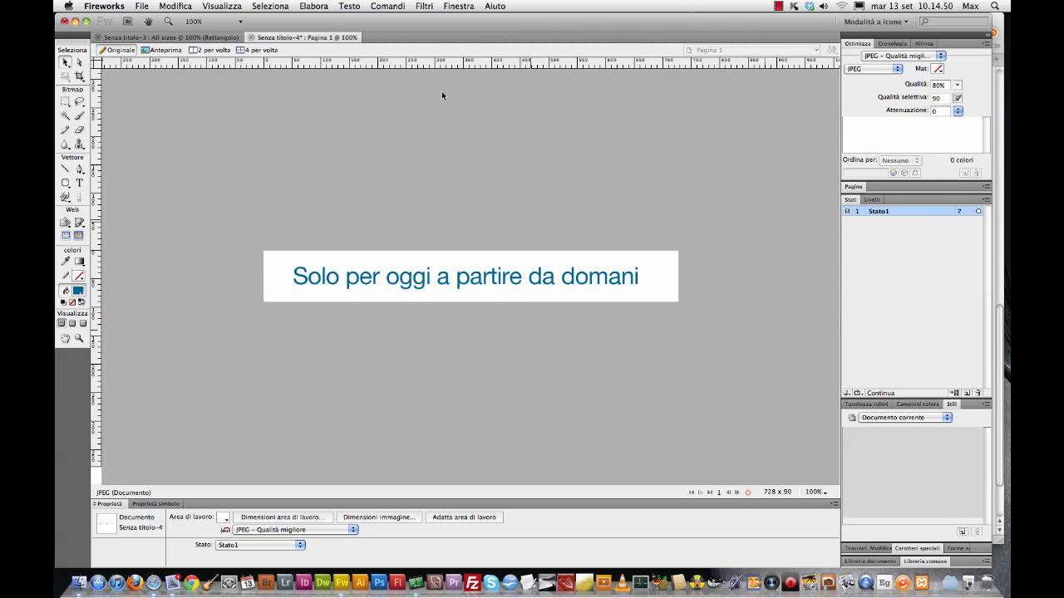
left_click(457, 7)
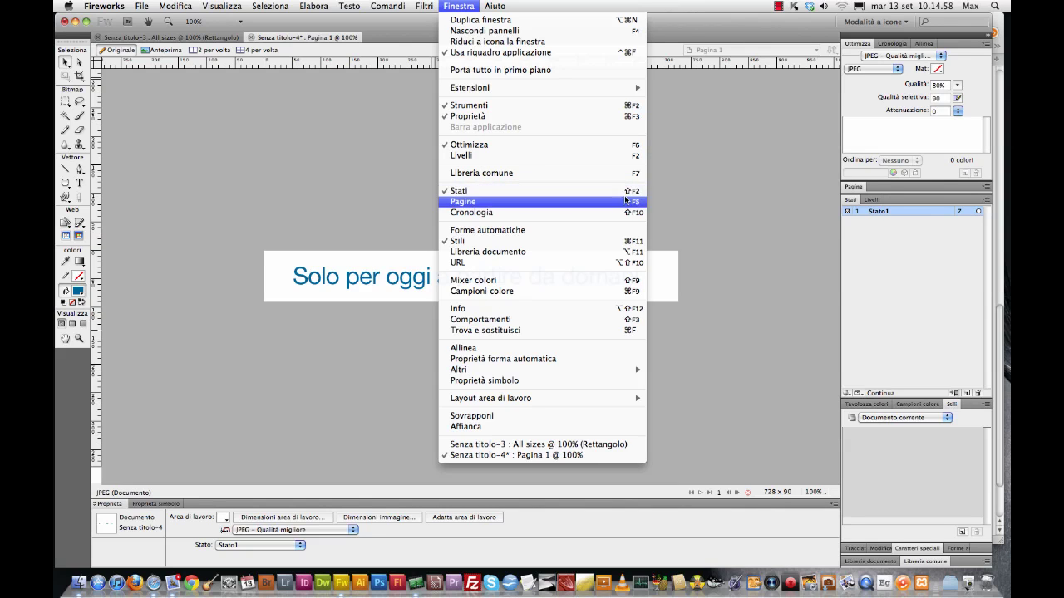
left_click(927, 289)
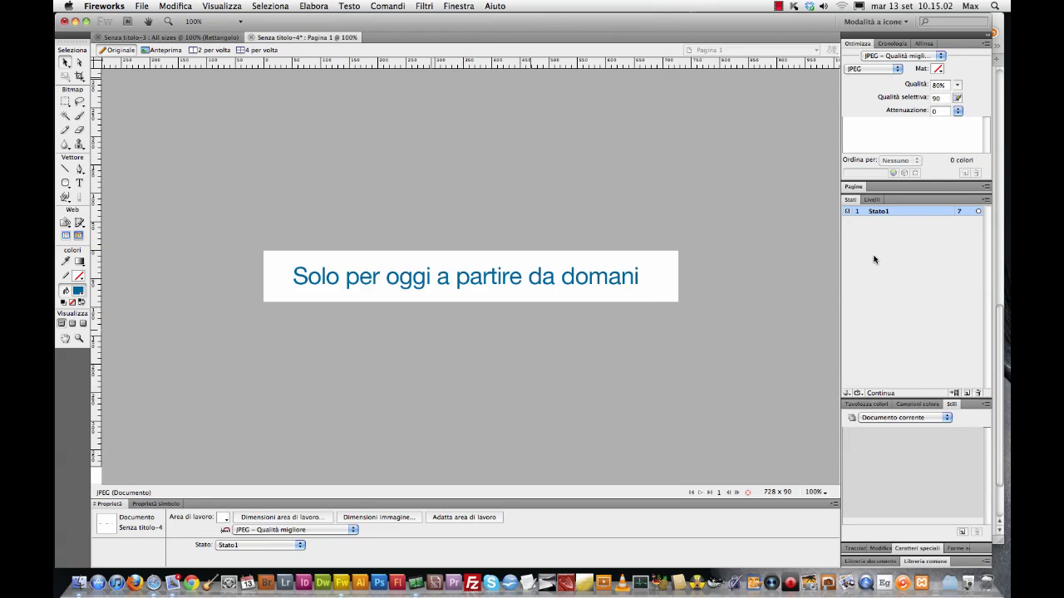
left_click(871, 199)
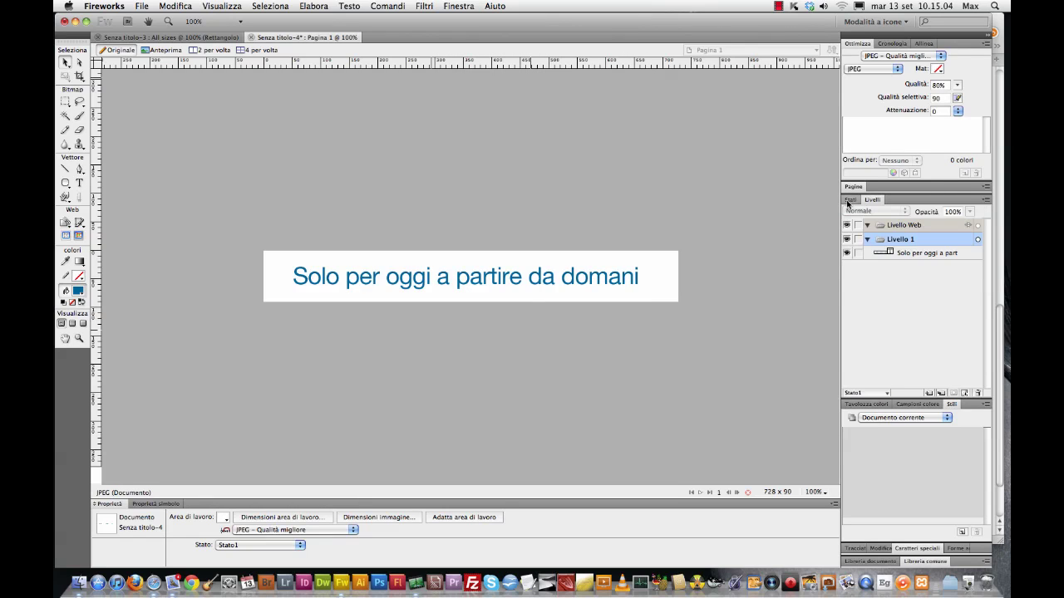
left_click(850, 202)
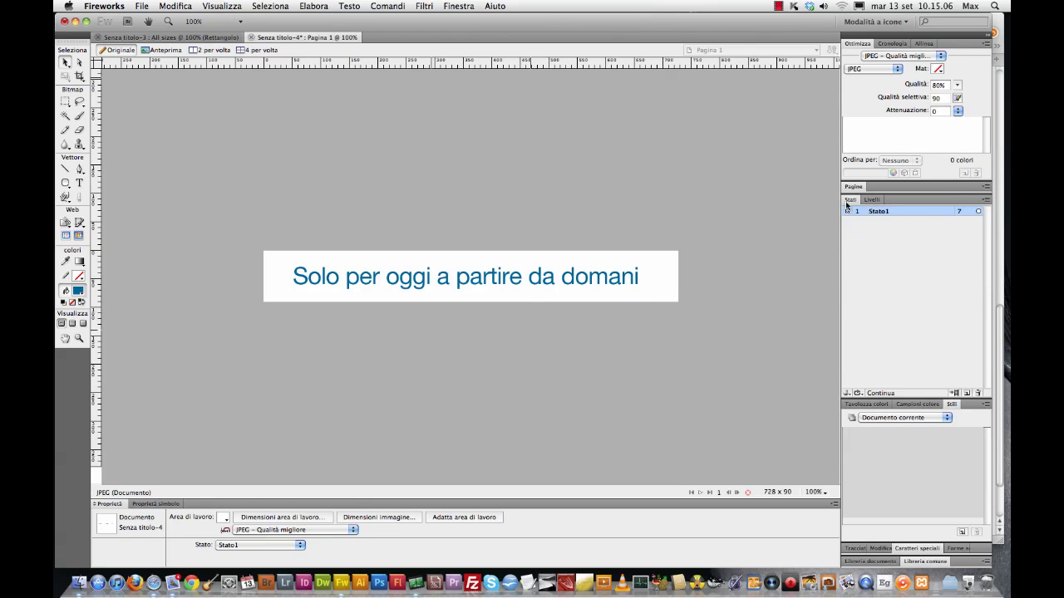
left_click(875, 202)
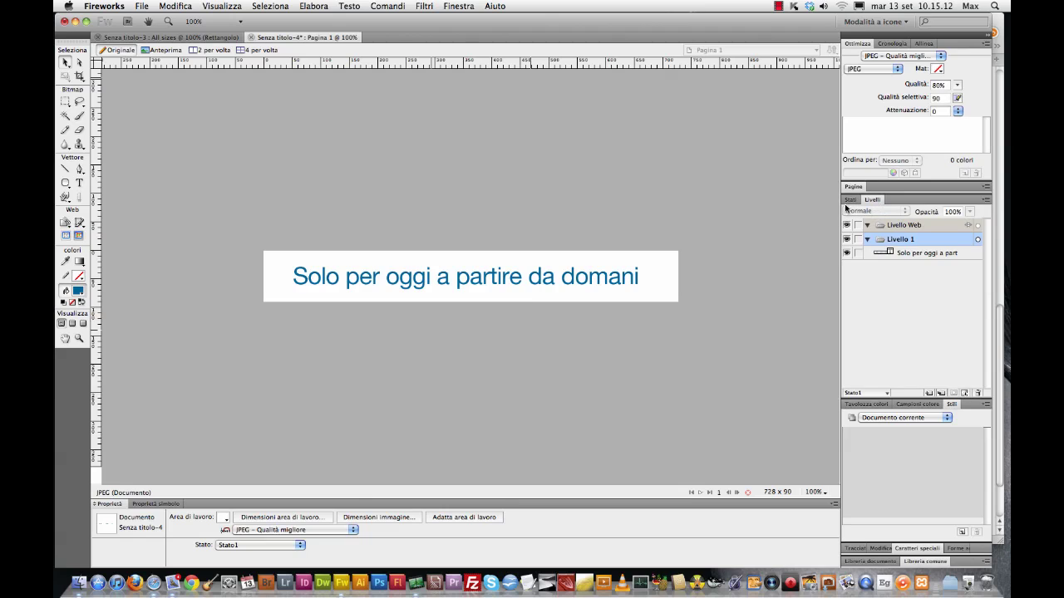
left_click(849, 201)
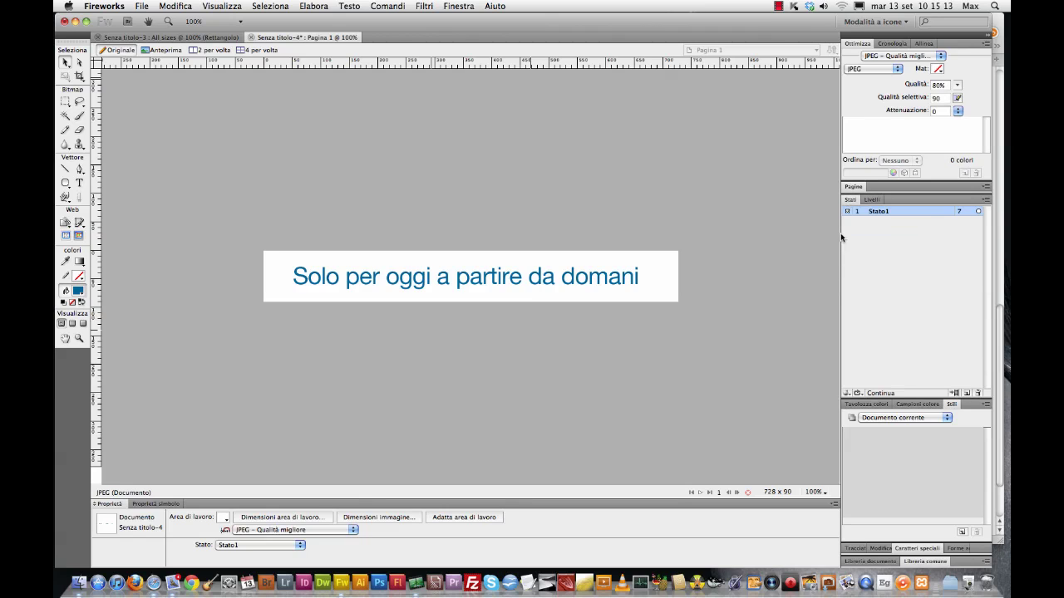
Rename the banner's first state as "Messaggio iniziale".
double_click(880, 212)
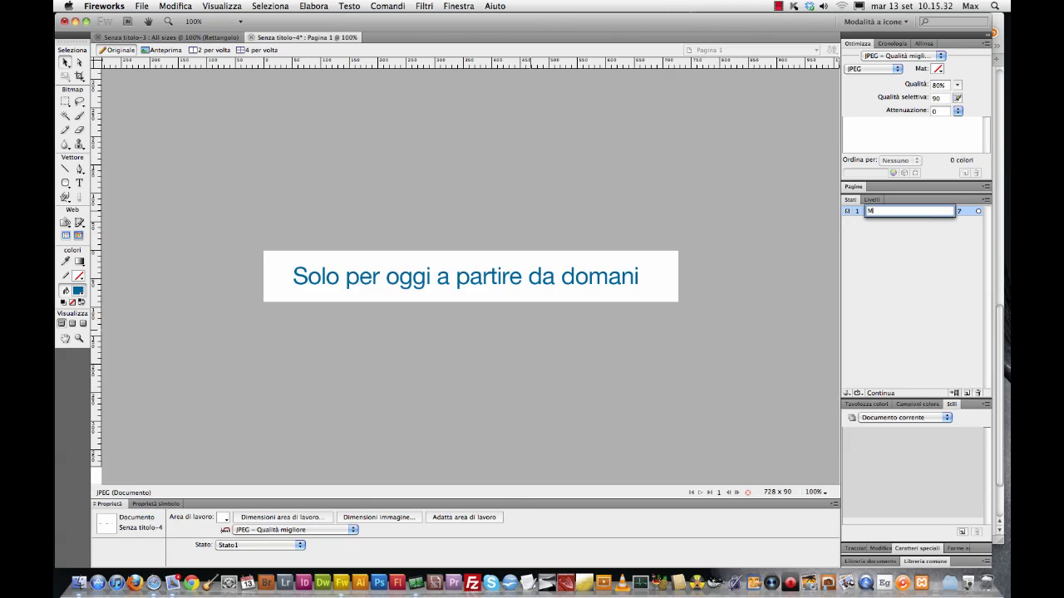
type("Messaggio iniziale")
key("Return")
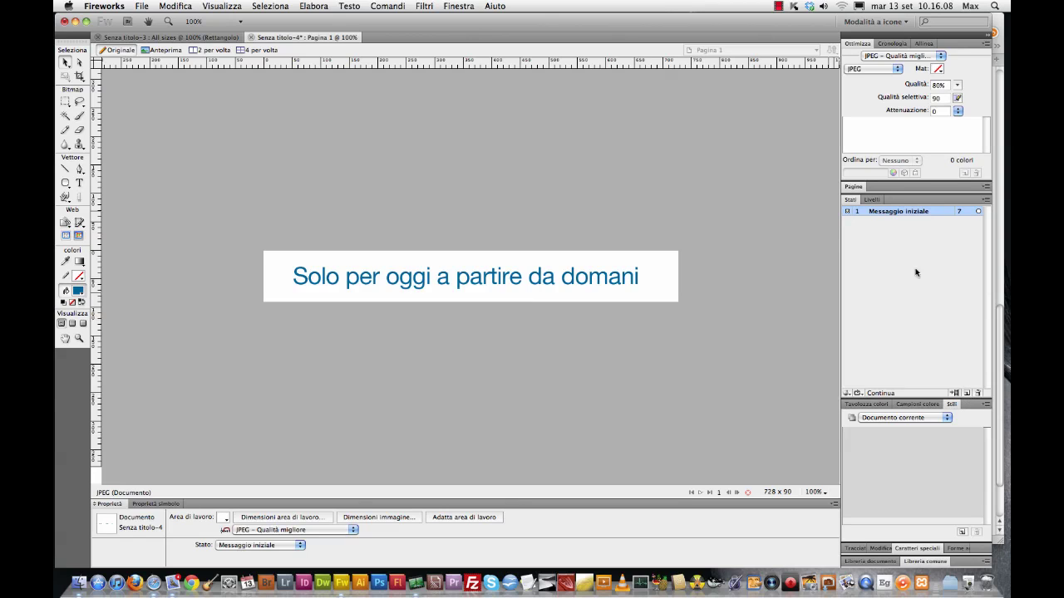
Duplicate the "Messaggio iniziale" state once, inserting the copy after the current state.
right_click(898, 213)
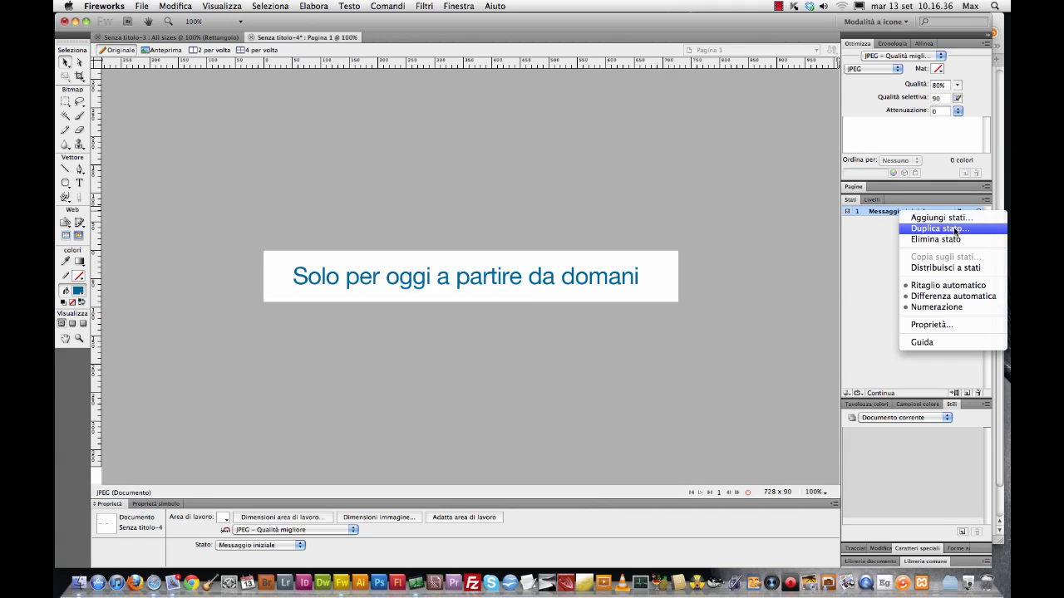
left_click(956, 230)
left_click_drag(522, 238, 643, 263)
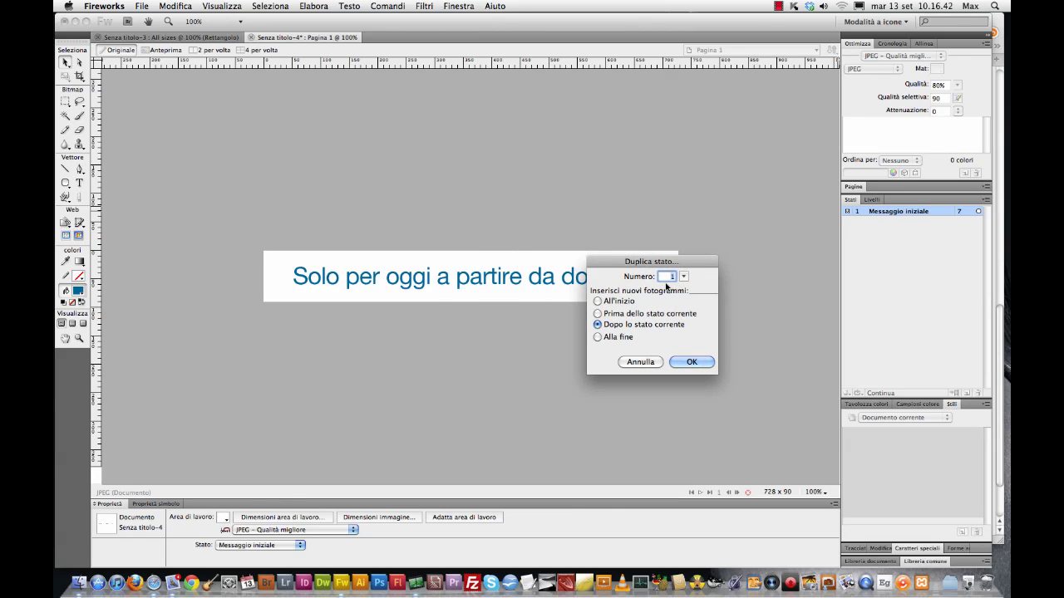
left_click_drag(686, 267, 750, 262)
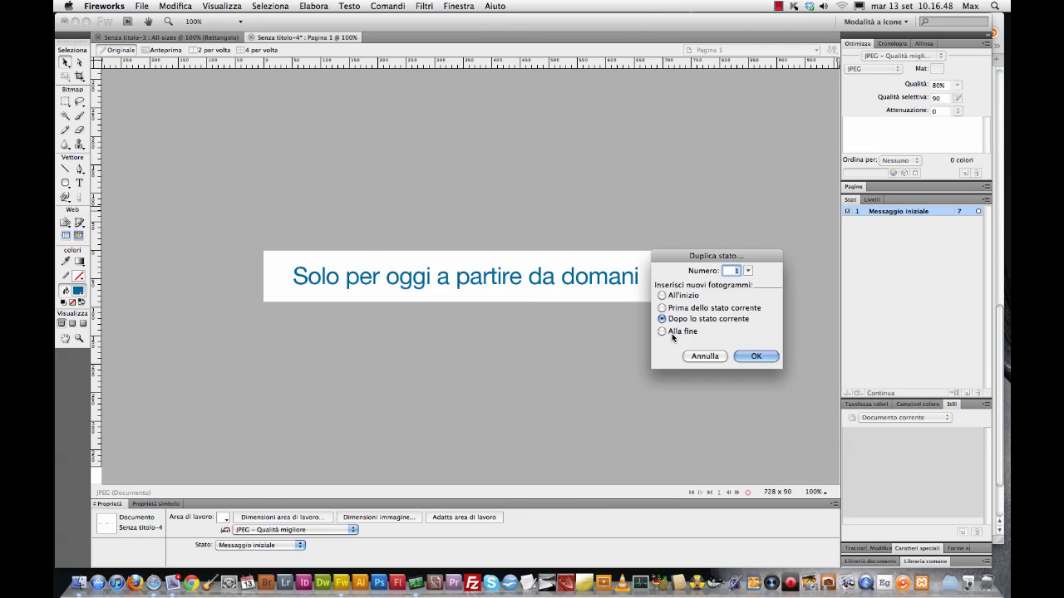
left_click_drag(711, 256, 720, 255)
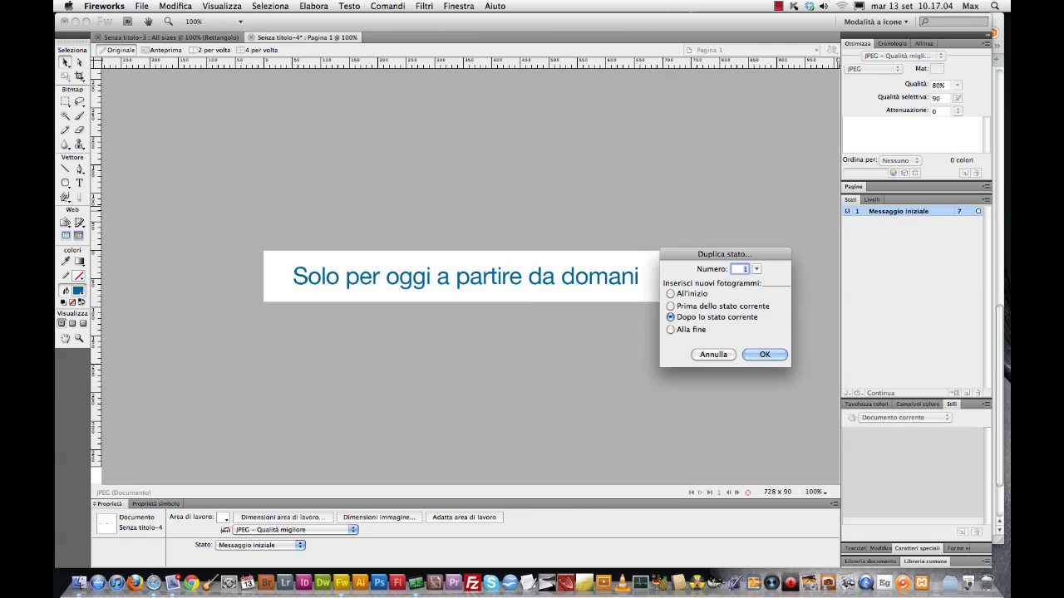
left_click(765, 355)
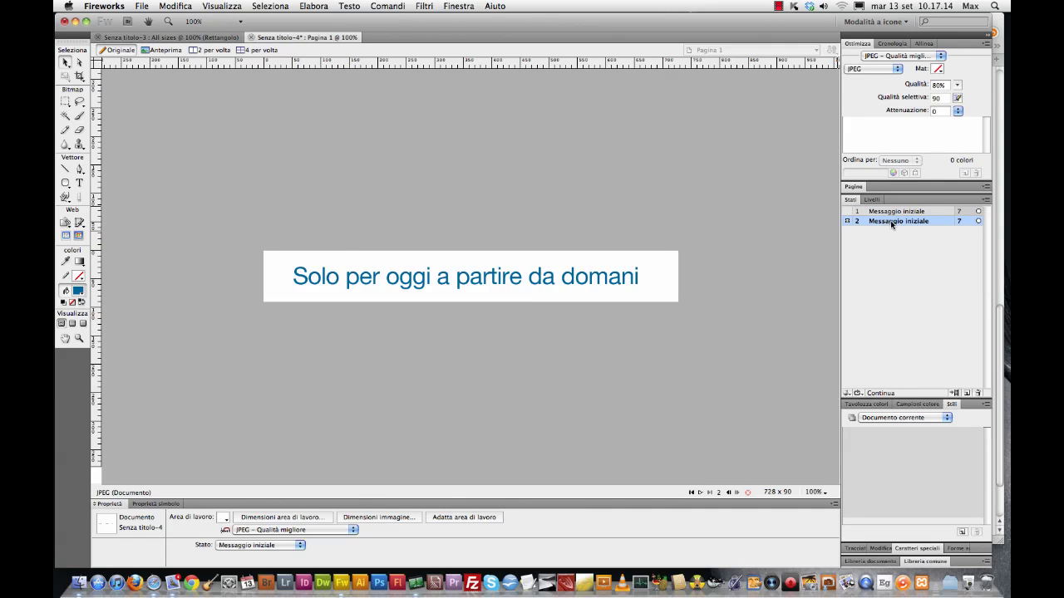
Rename the duplicated second state as "fine".
double_click(892, 223)
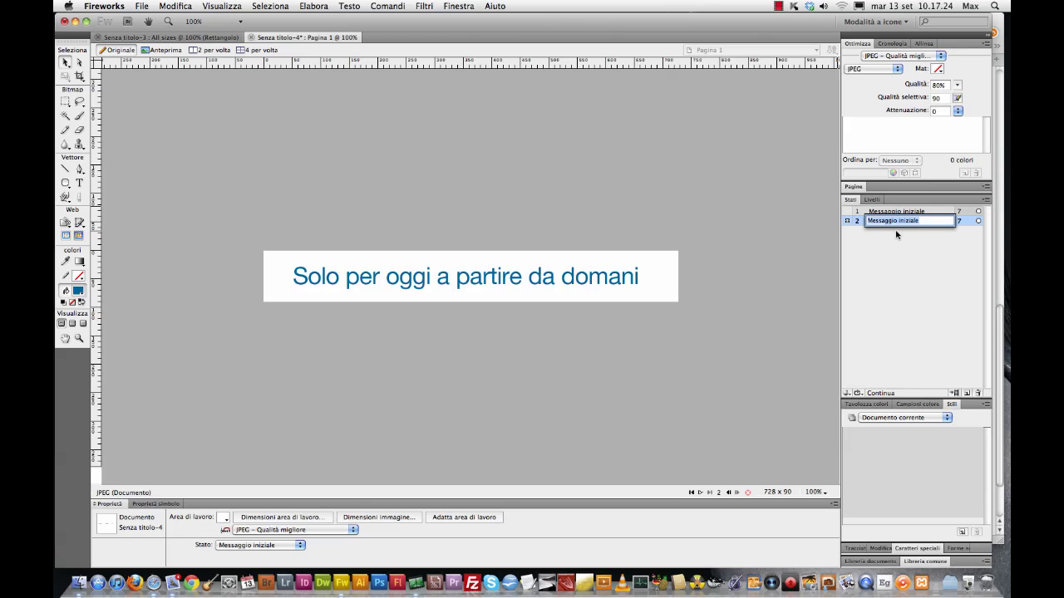
type("fine")
key("Return")
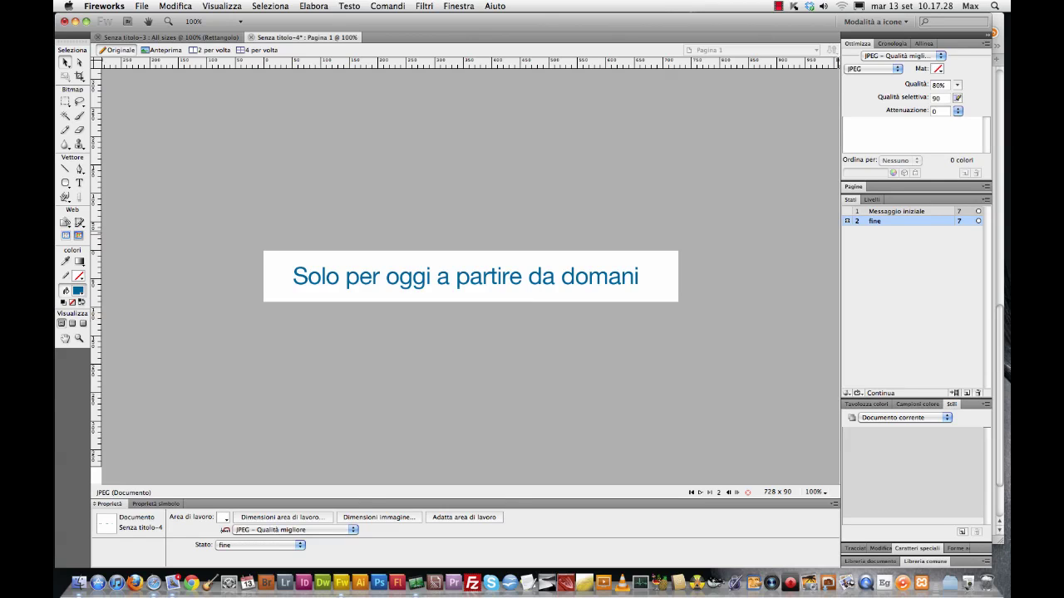
Replace the headline in the "fine" state with the text "tutti gli articoli a 1euro".
left_click(874, 213)
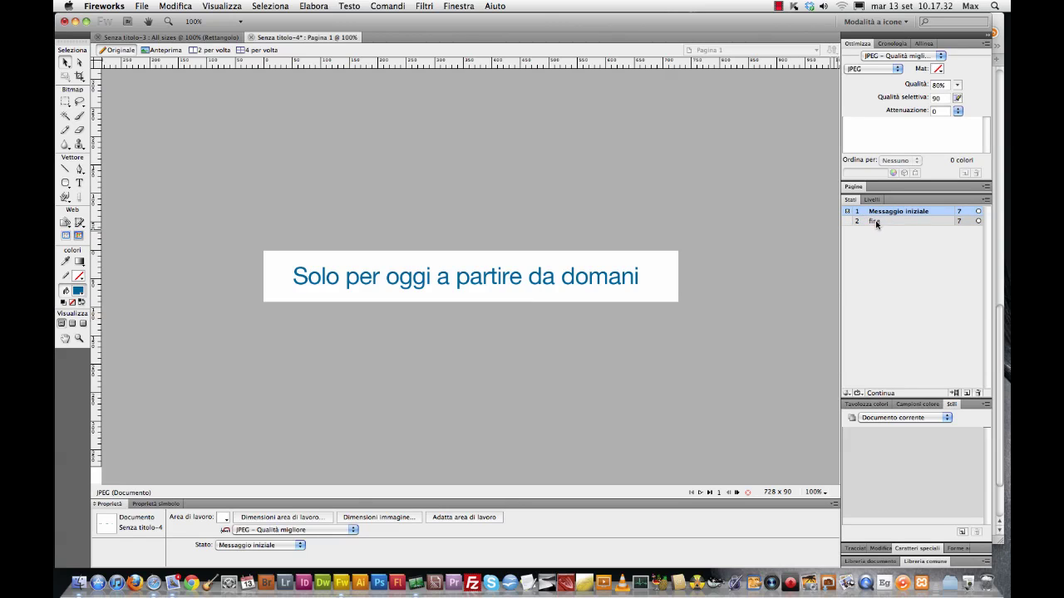
left_click(879, 223, "shift")
left_click(877, 223)
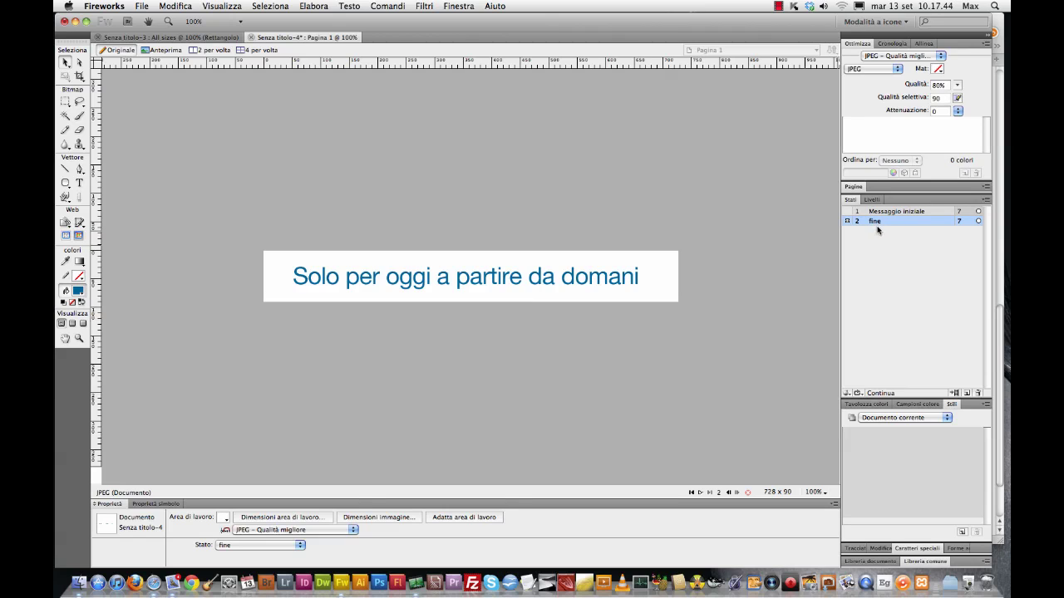
left_click(351, 280)
key("k")
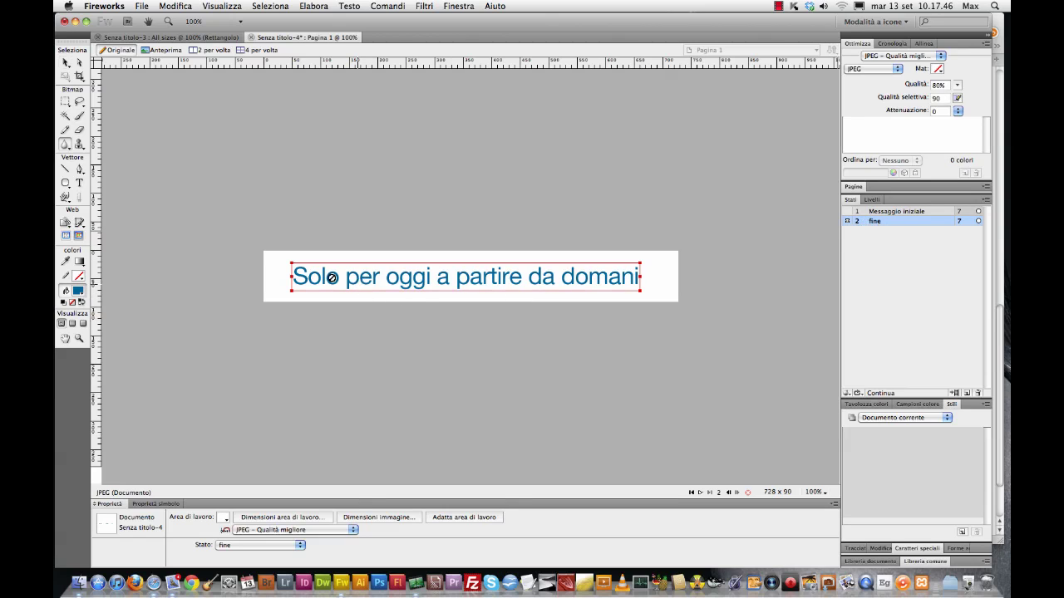
key("t")
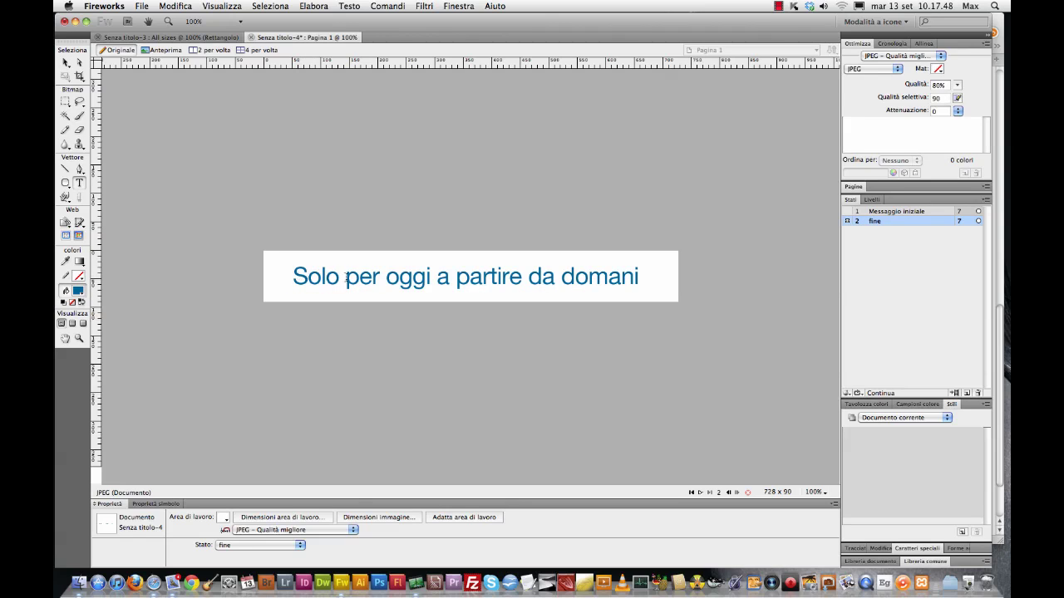
left_click(638, 276)
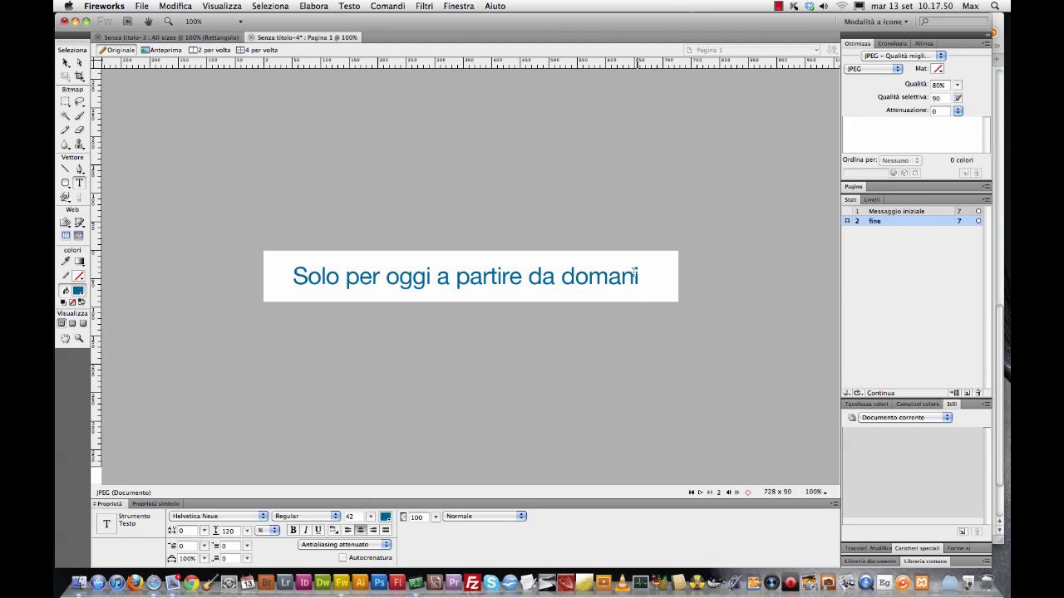
key("Escape")
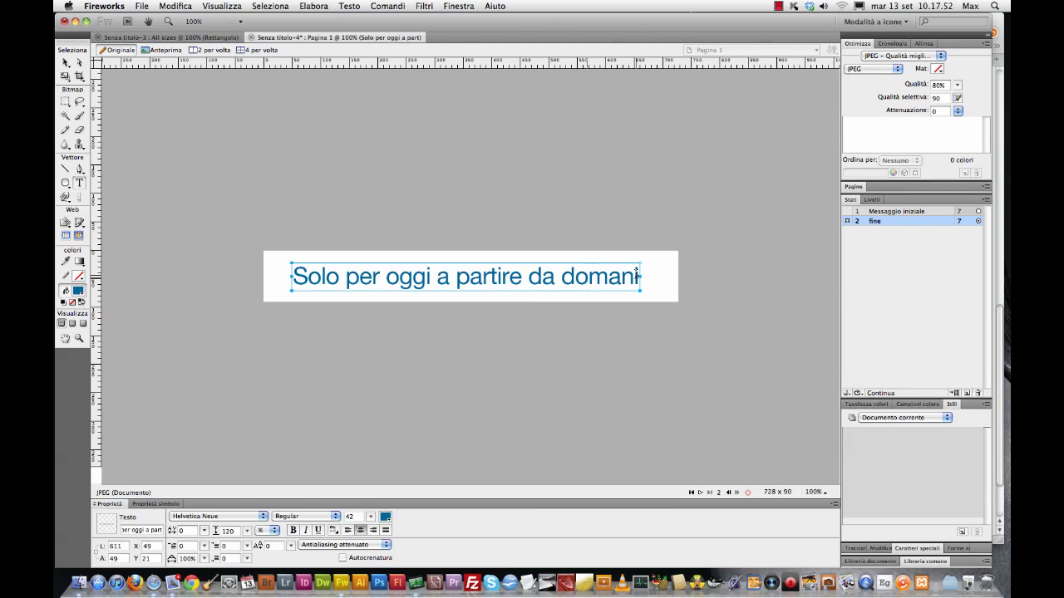
left_click_drag(637, 276, 271, 263)
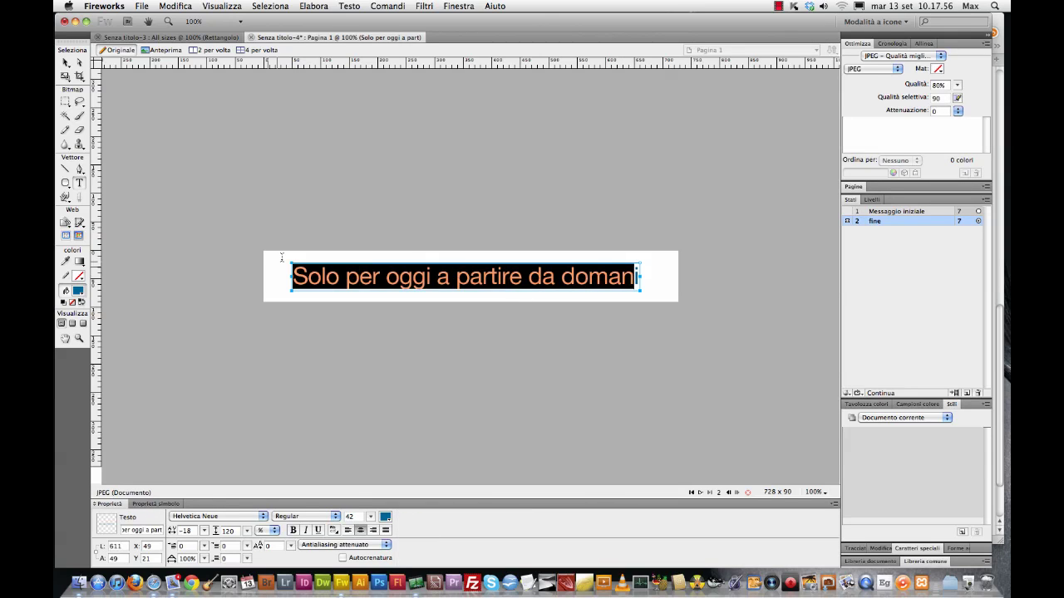
type("tutti")
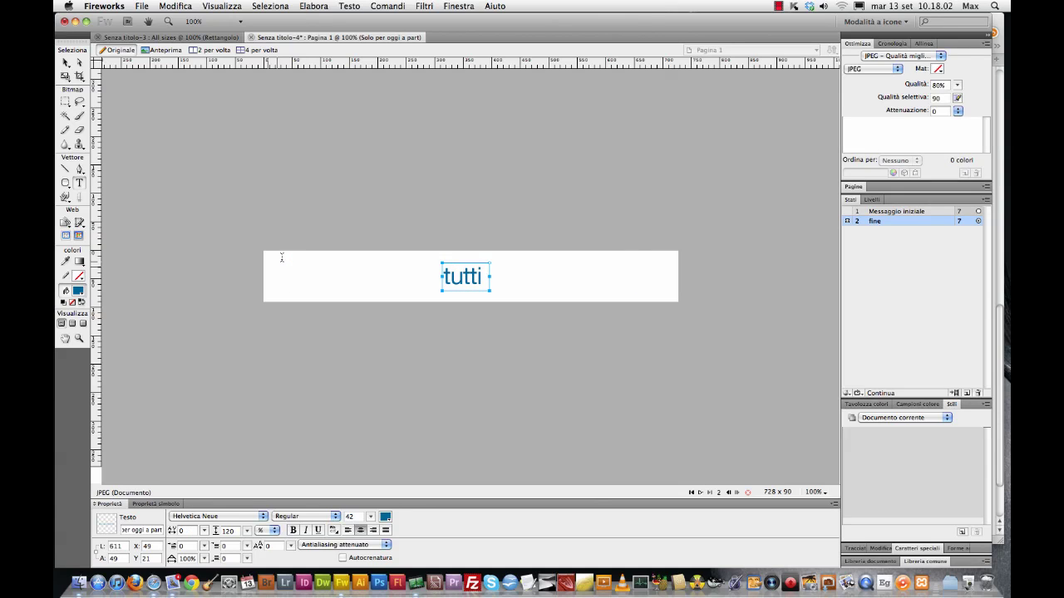
type(" gli articol")
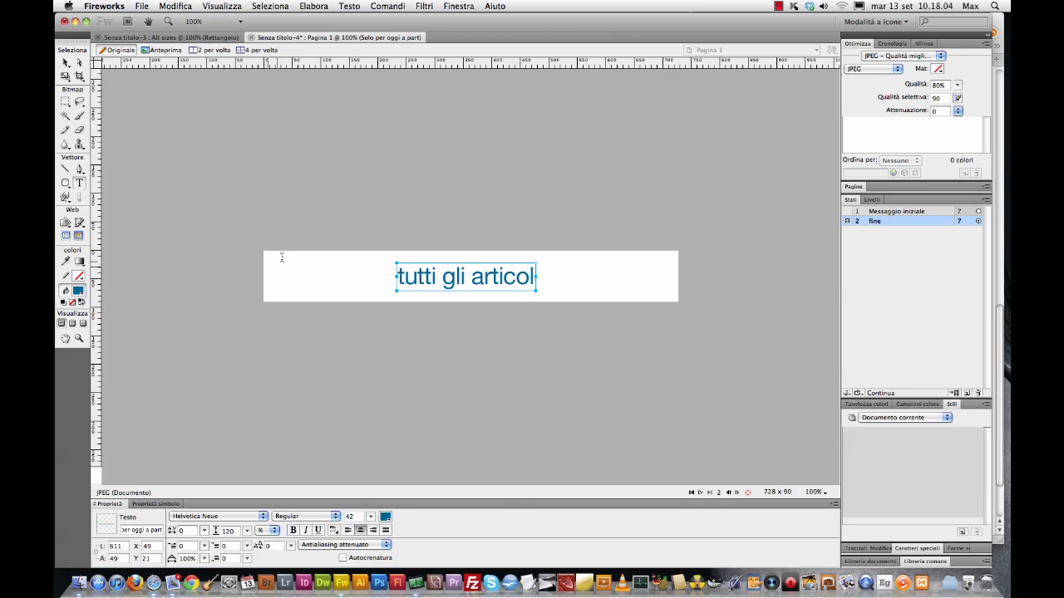
type("i a")
type("d un")
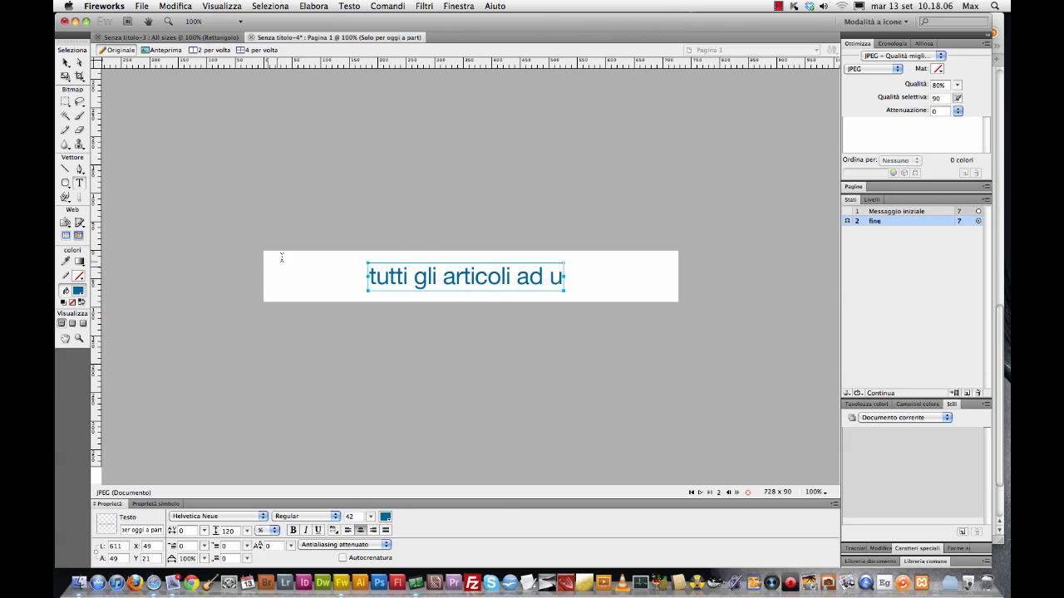
key("BackSpace")
key("BackSpace")
key("BackSpace")
key("BackSpace")
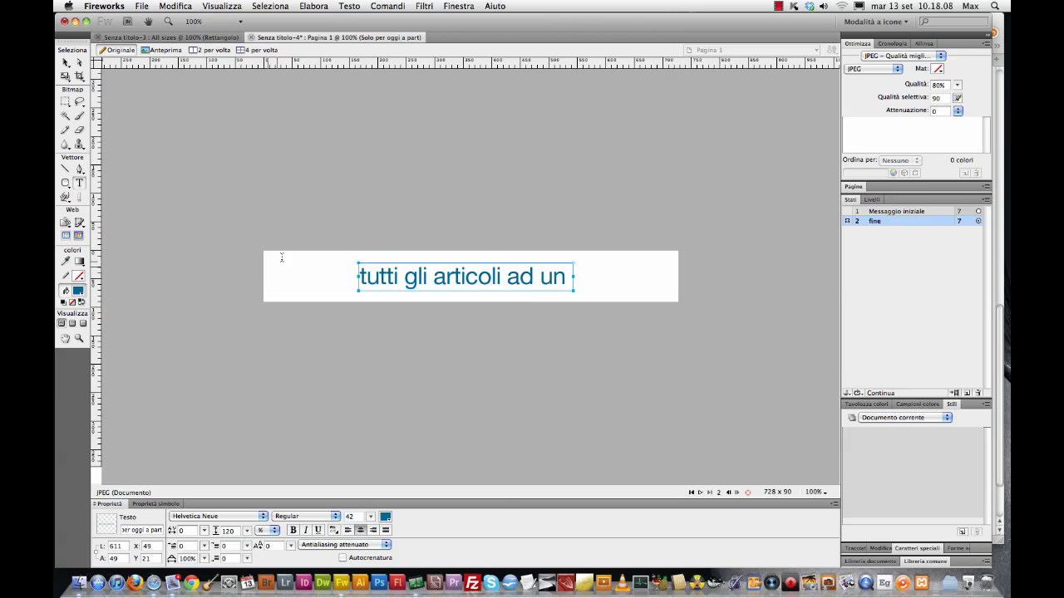
type("1euro")
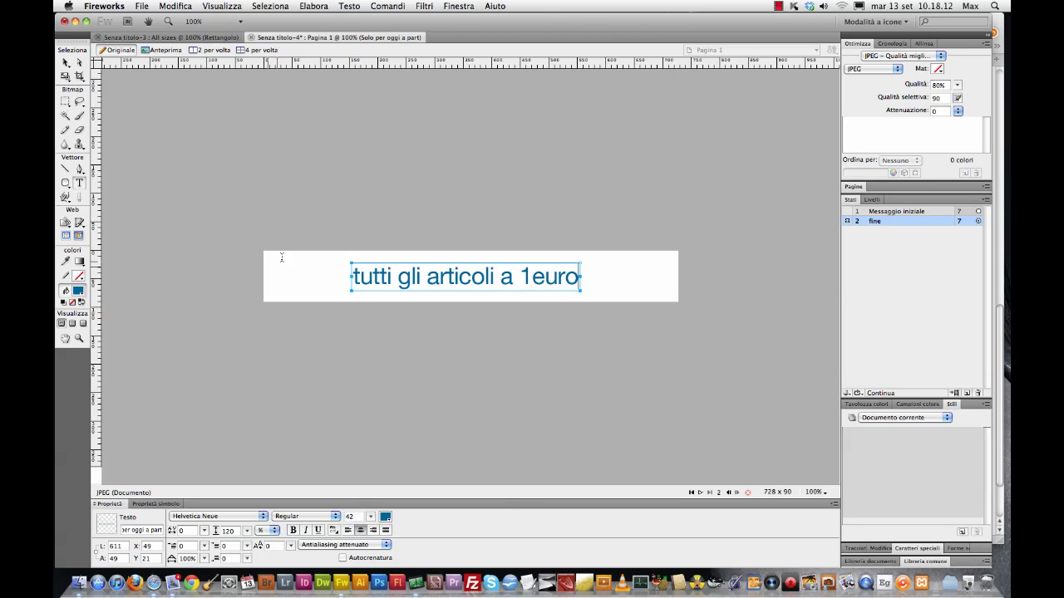
left_click(65, 62)
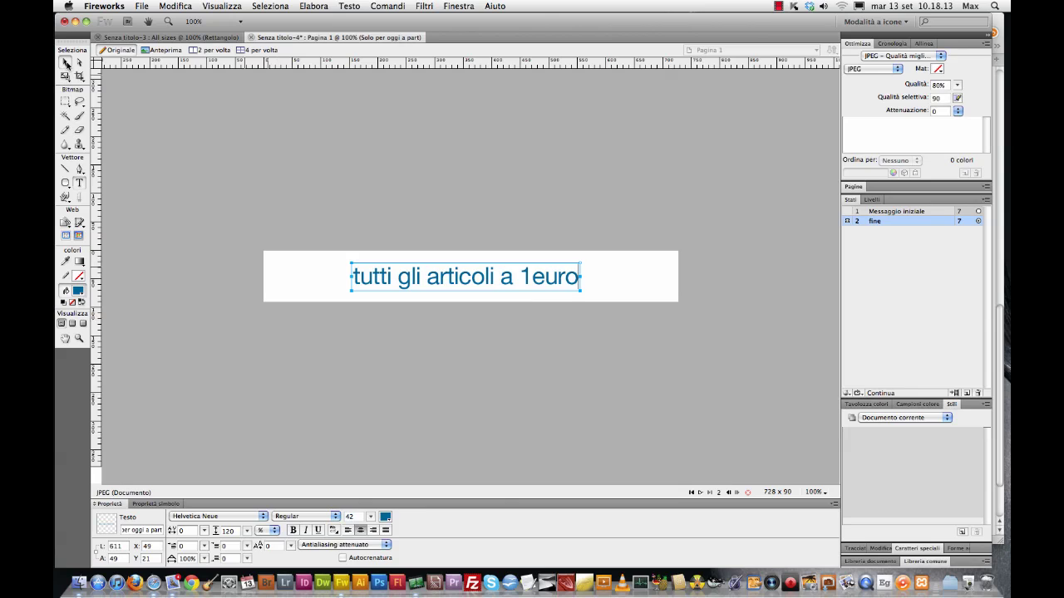
Switch between the "Messaggio iniziale" and "fine" states to compare their messages.
left_click(882, 212)
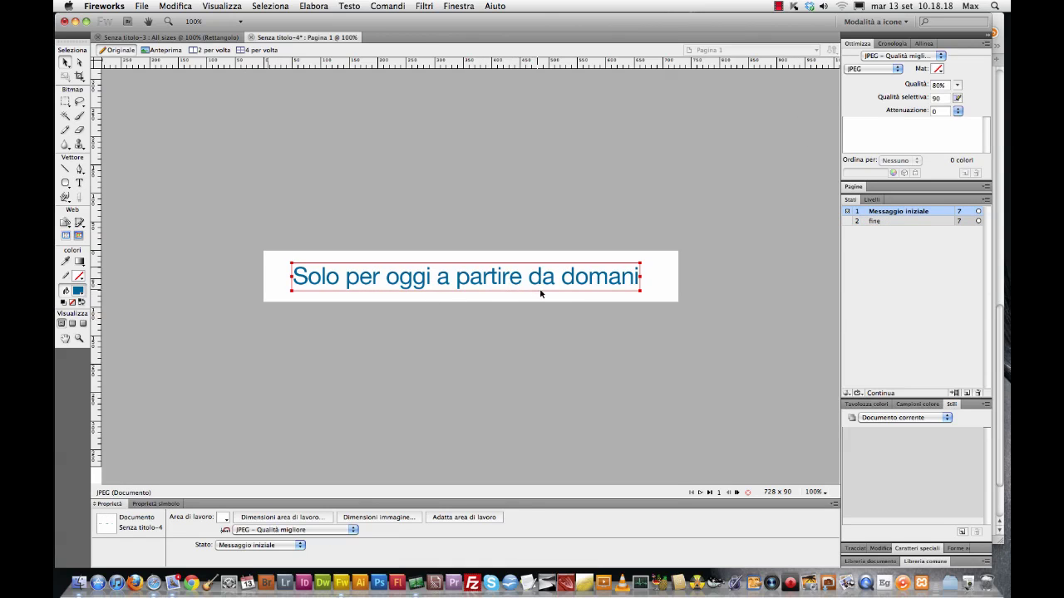
left_click(904, 222)
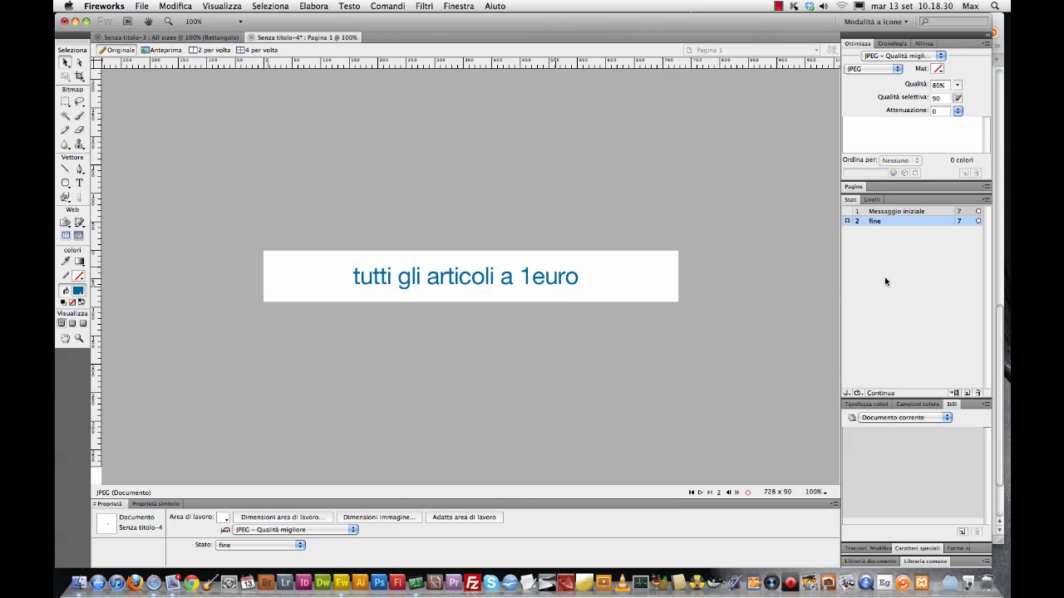
left_click(893, 212)
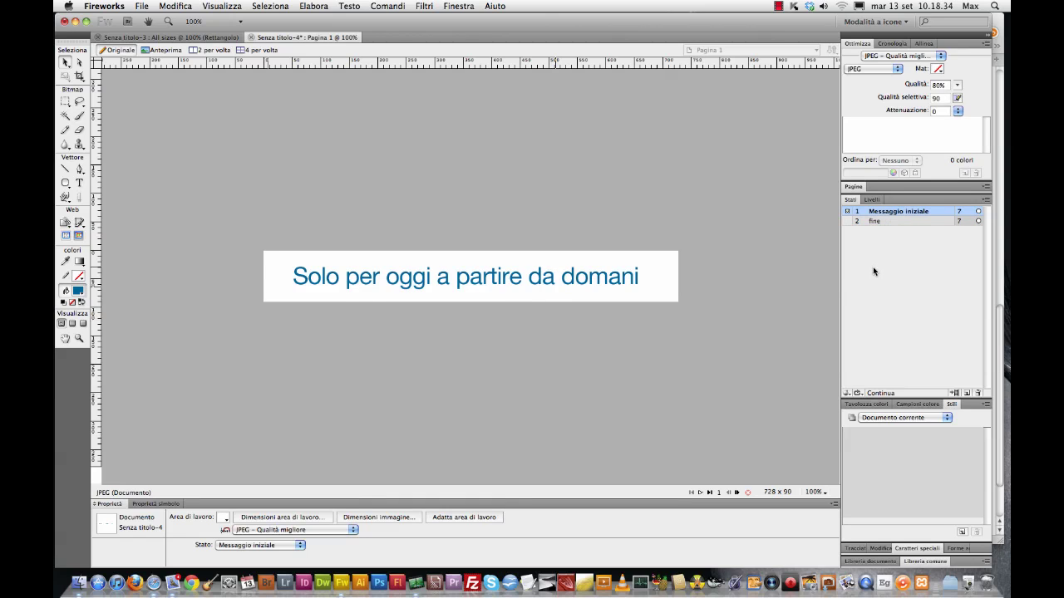
Preview the banner by playing the animation and jumping between its first and last states, and return to the original view.
left_click(162, 50)
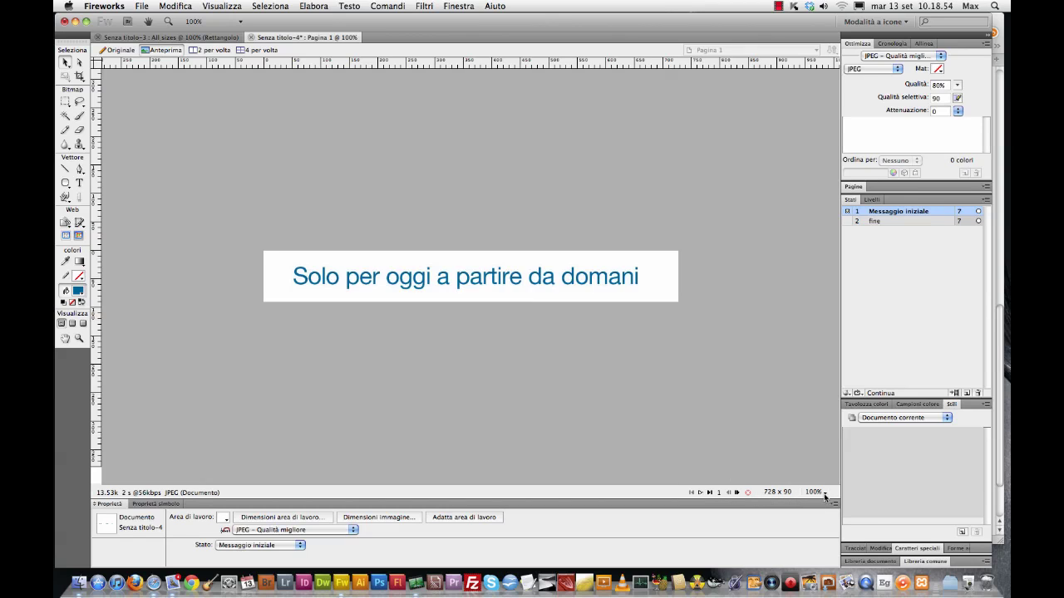
left_click(701, 493)
left_click(700, 493)
left_click(710, 493)
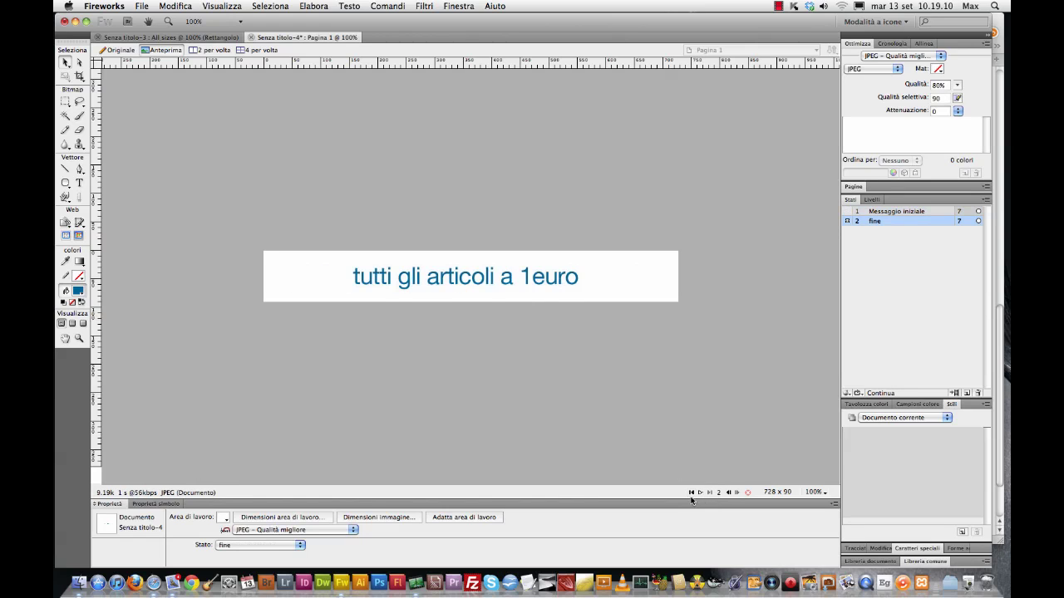
left_click(691, 493)
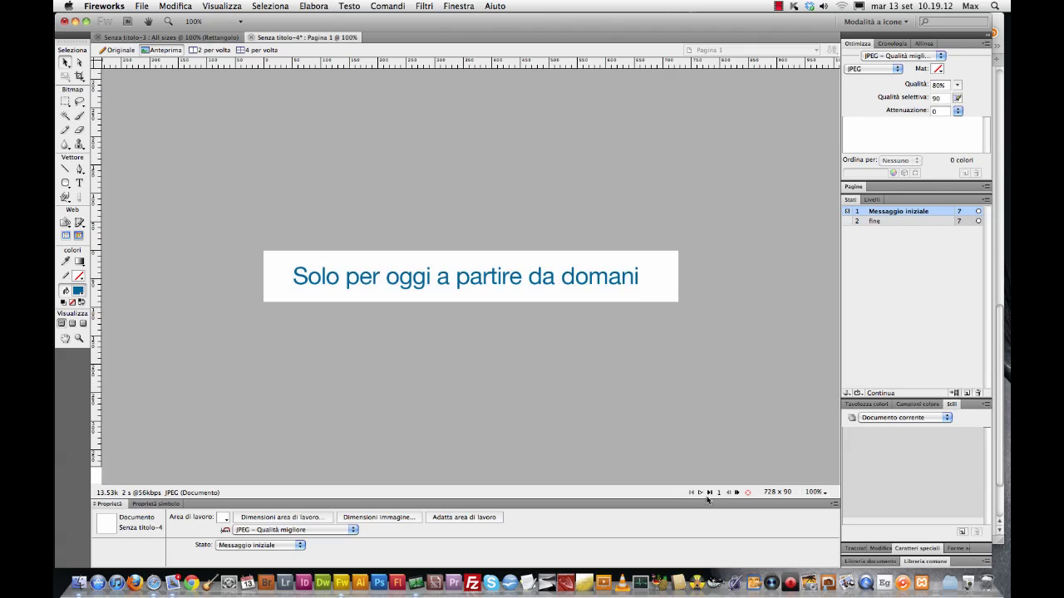
left_click(702, 495)
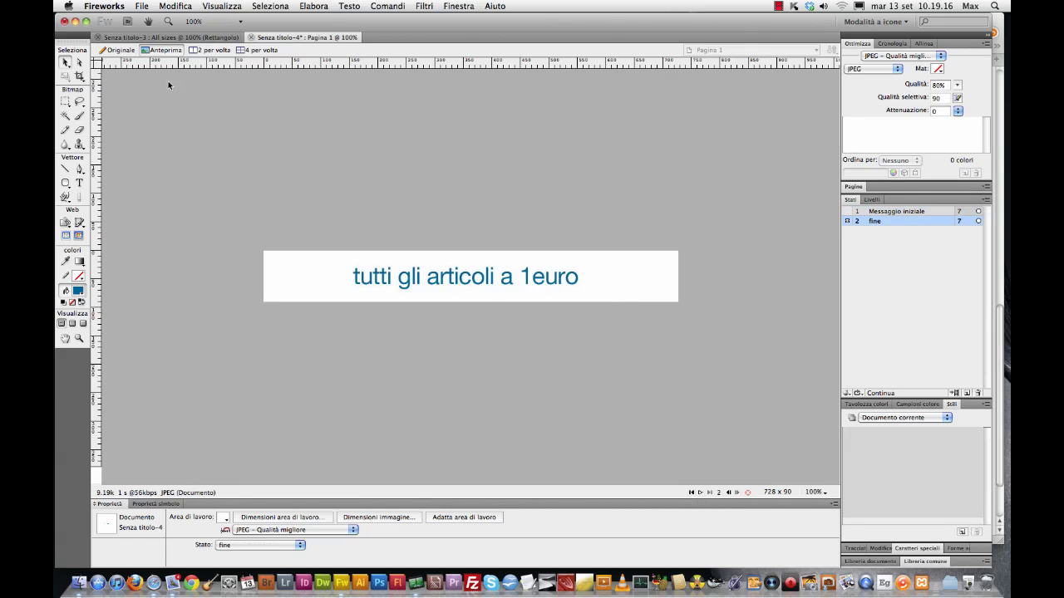
left_click(120, 51)
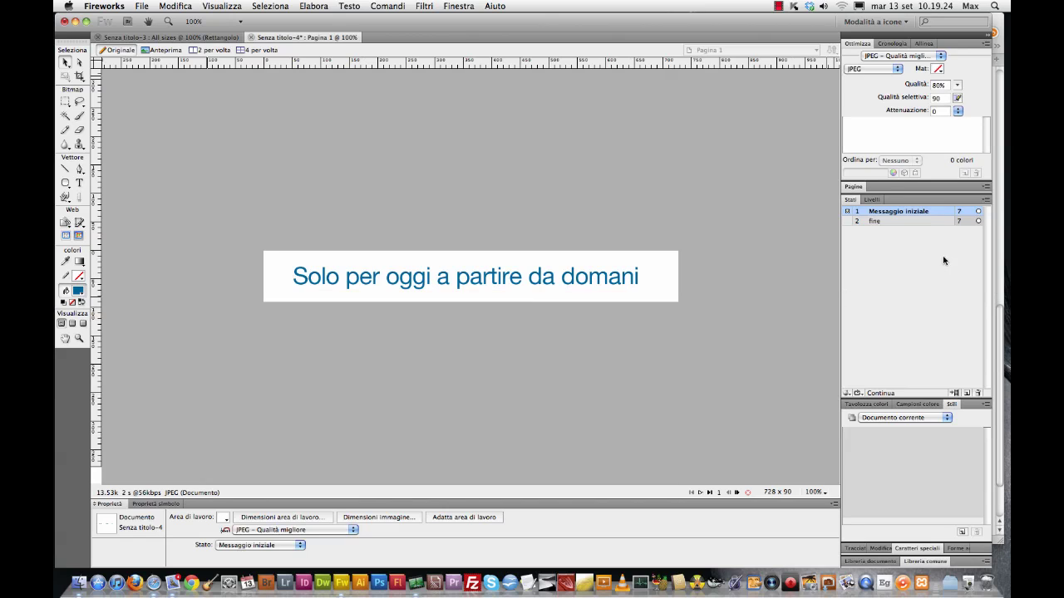
Set the state delay of both "Messaggio iniziale" and "fine" to 100/100 s.
double_click(960, 213)
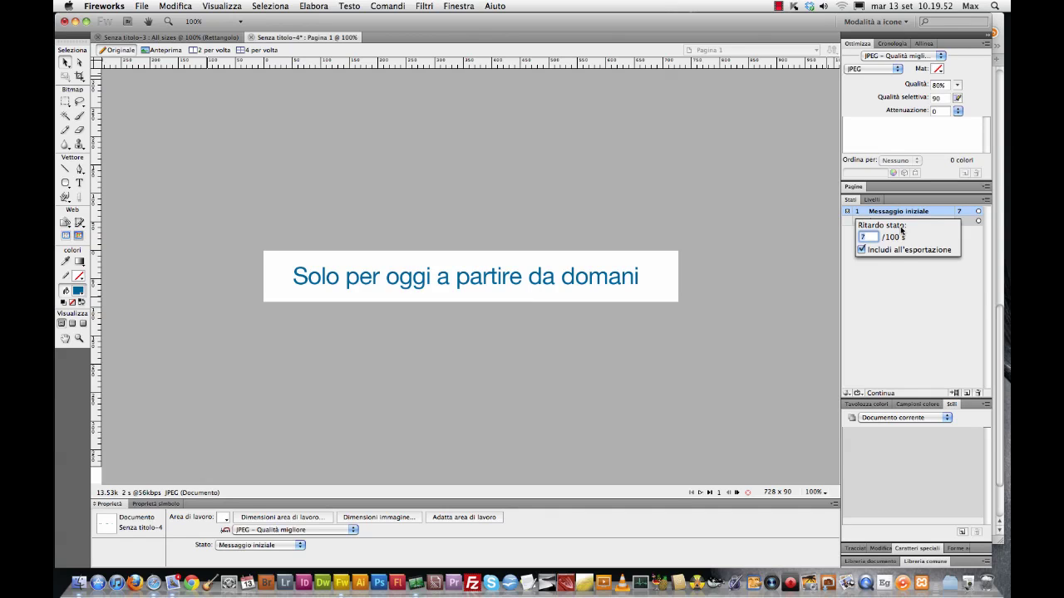
type("00")
key("Return")
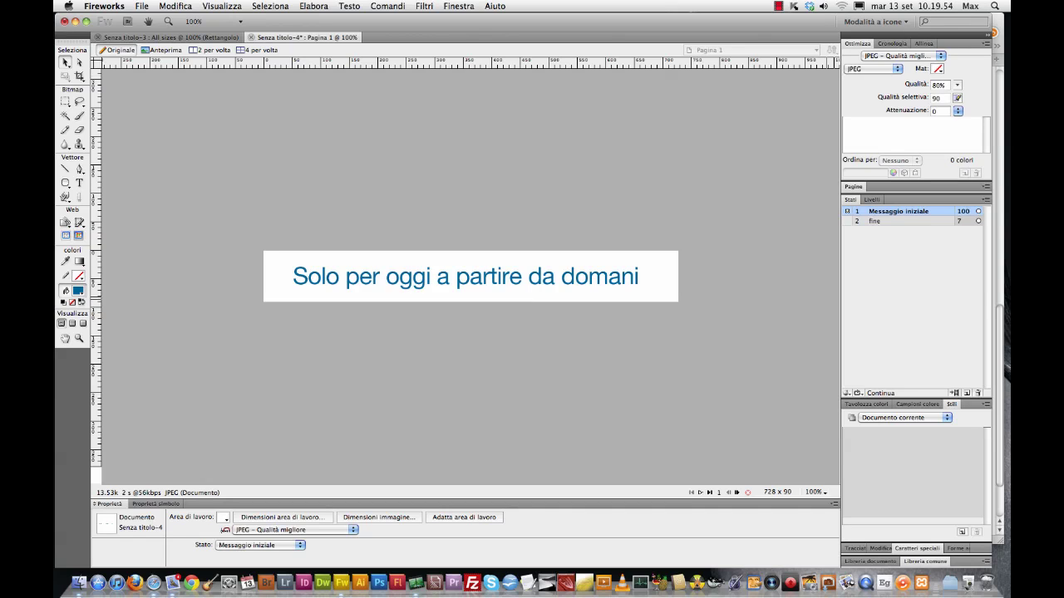
double_click(961, 223)
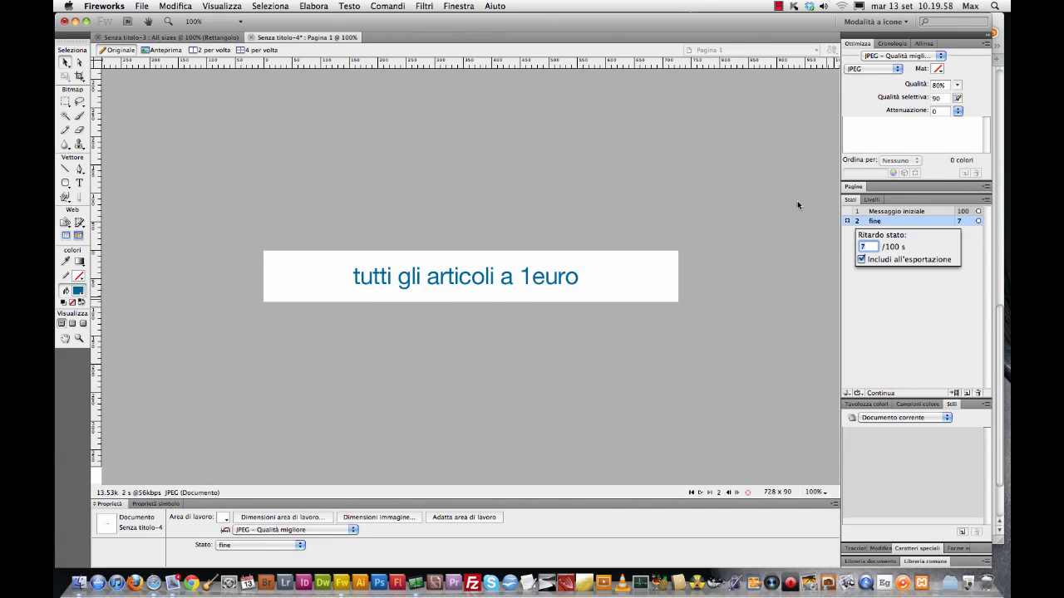
type("100")
key("Return")
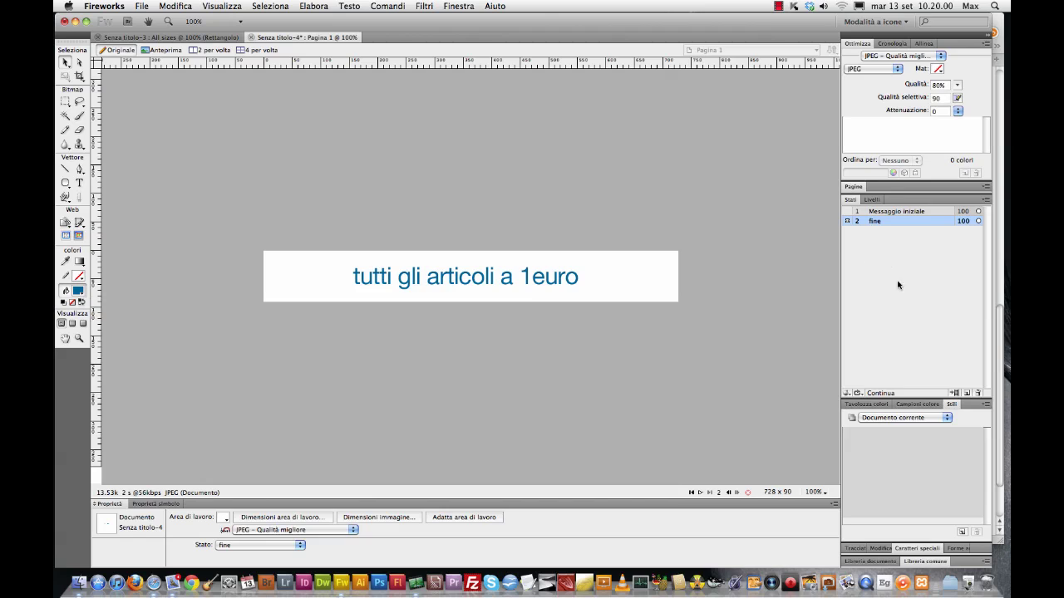
Play the two-state animation in preview to check its timing, stop it and return to the original view.
left_click(169, 51)
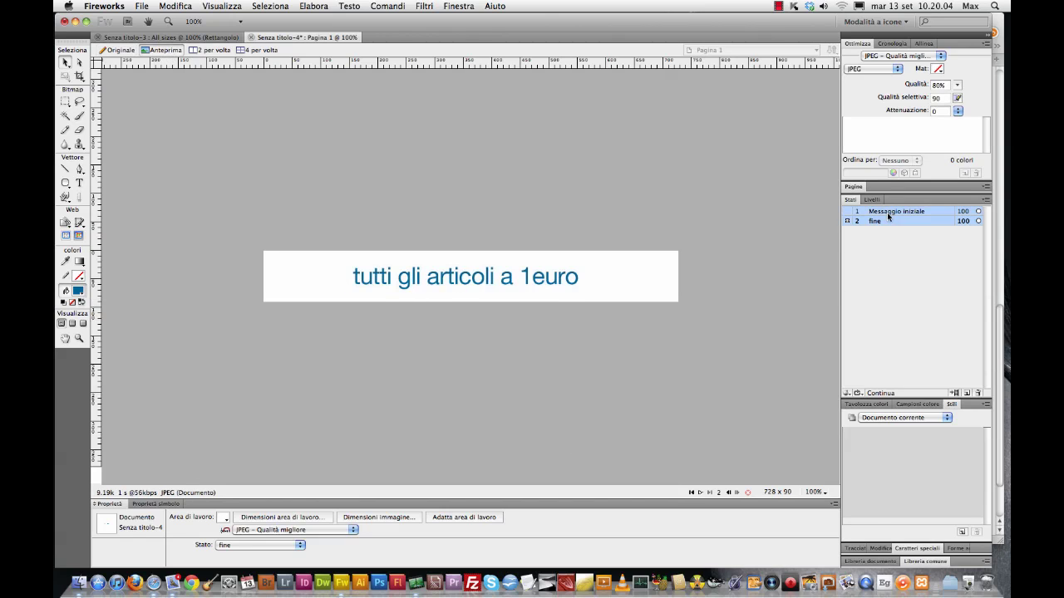
left_click(703, 494)
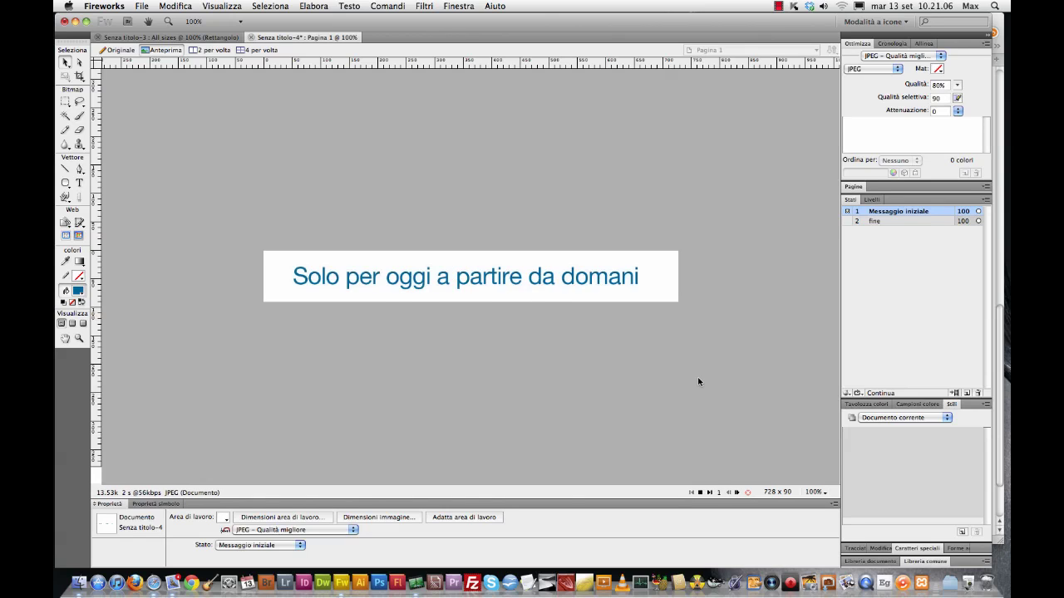
left_click(703, 492)
left_click(117, 50)
Set the banner's optimization format to GIF animata and select the text "Solo per oggi a partire da domani".
left_click(875, 72)
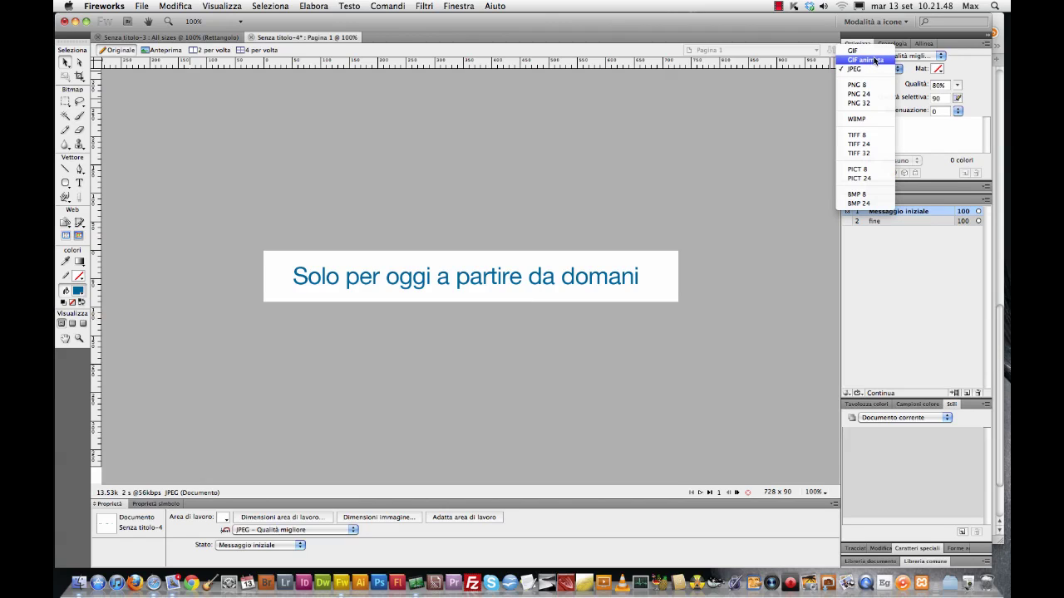
left_click(874, 62)
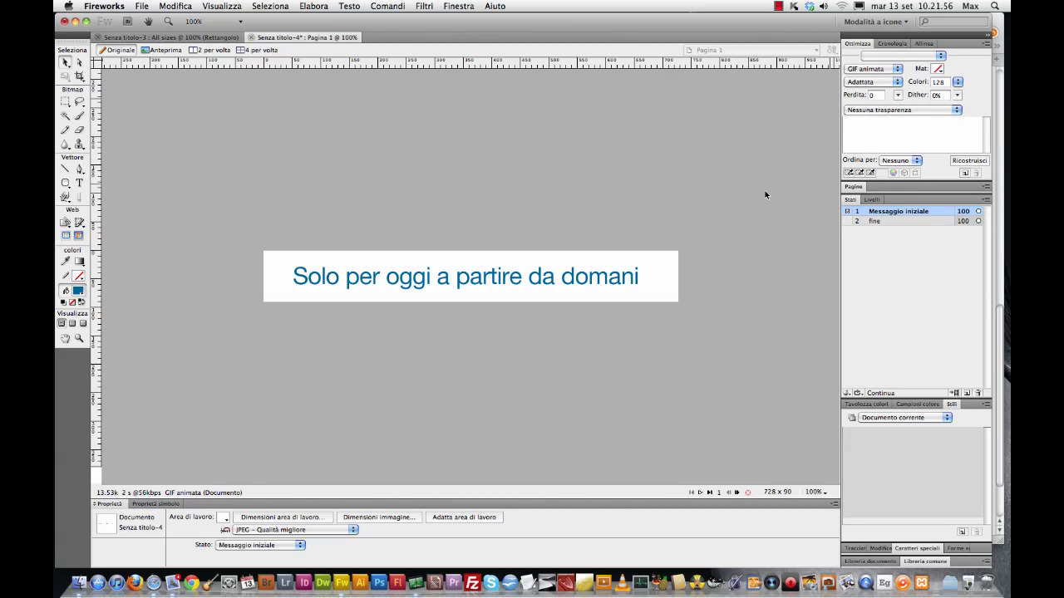
left_click(621, 278)
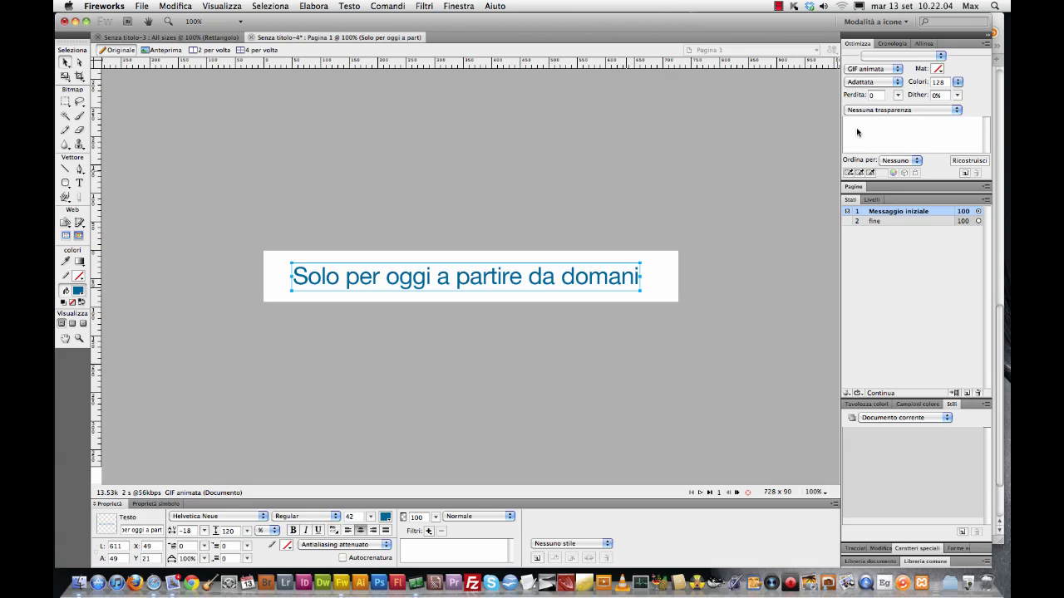
Try the Web 216 and Adattata WebSnap palettes for the animated GIF, and return the palette to Adattata.
left_click(887, 83)
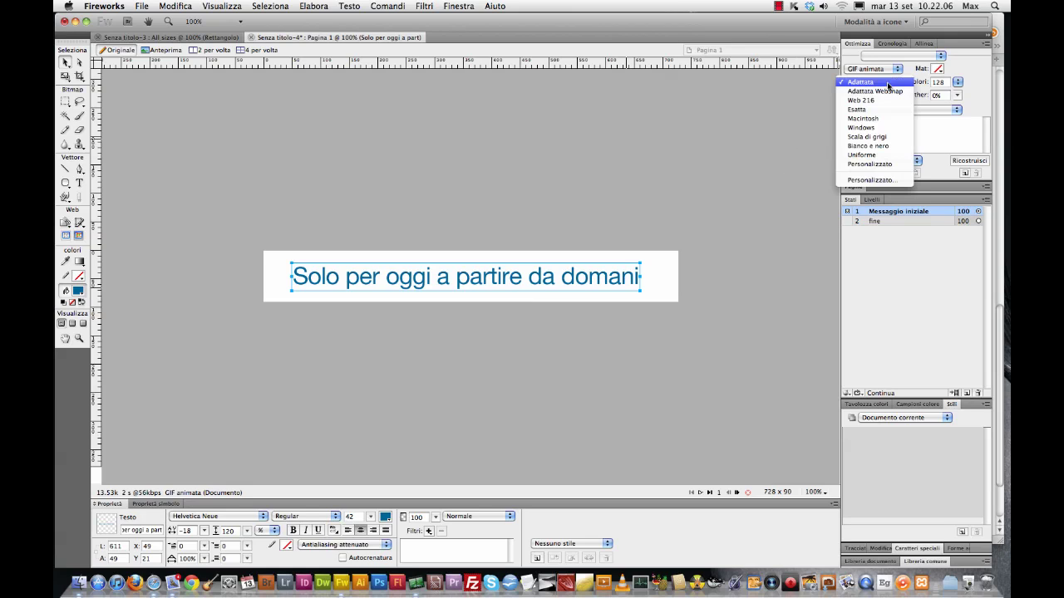
left_click(886, 100)
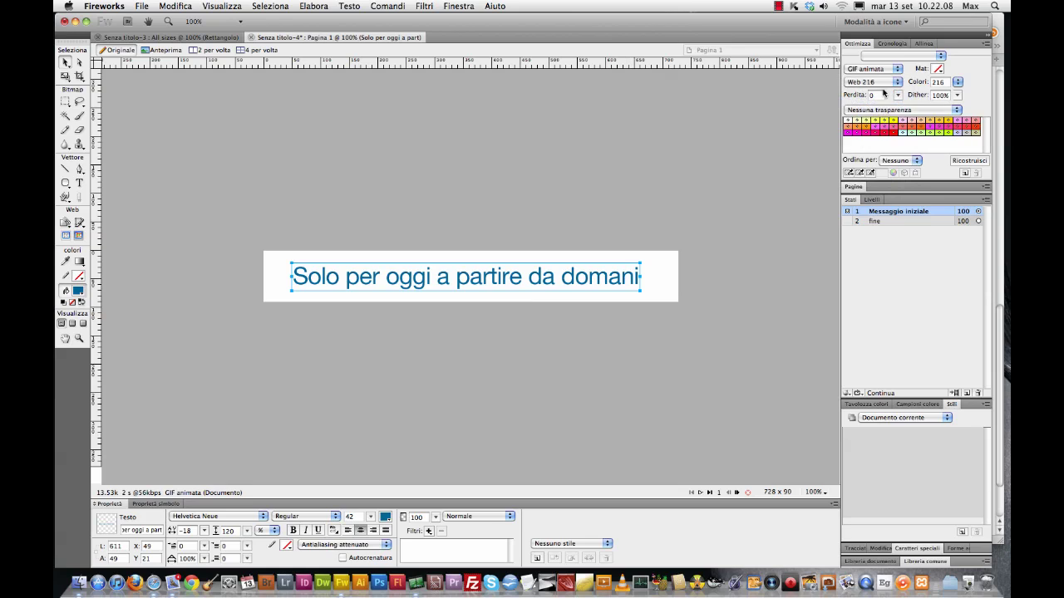
left_click(886, 82)
left_click(889, 73)
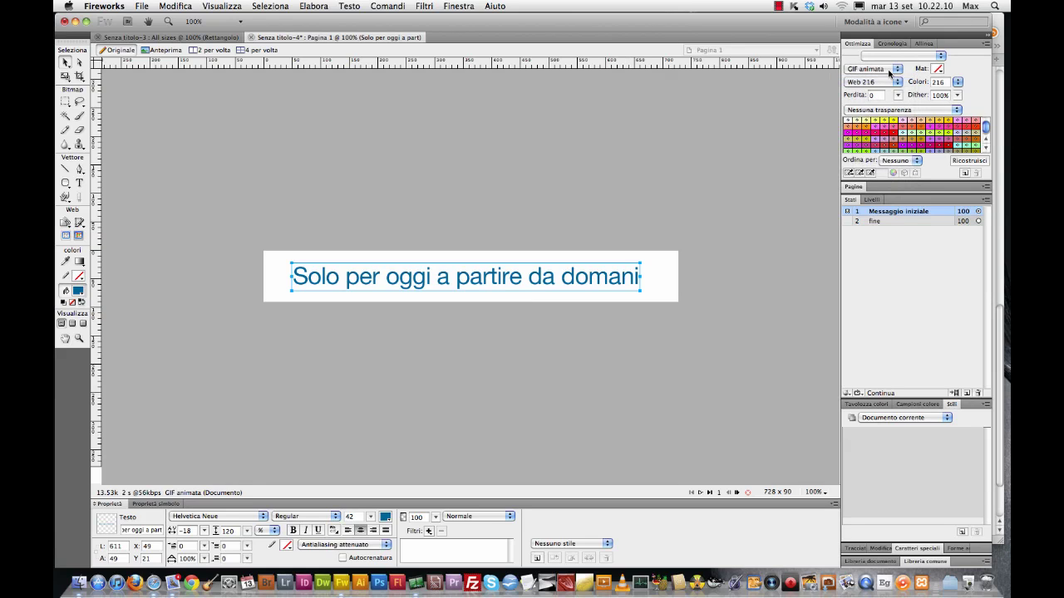
left_click(888, 81)
left_click(887, 72)
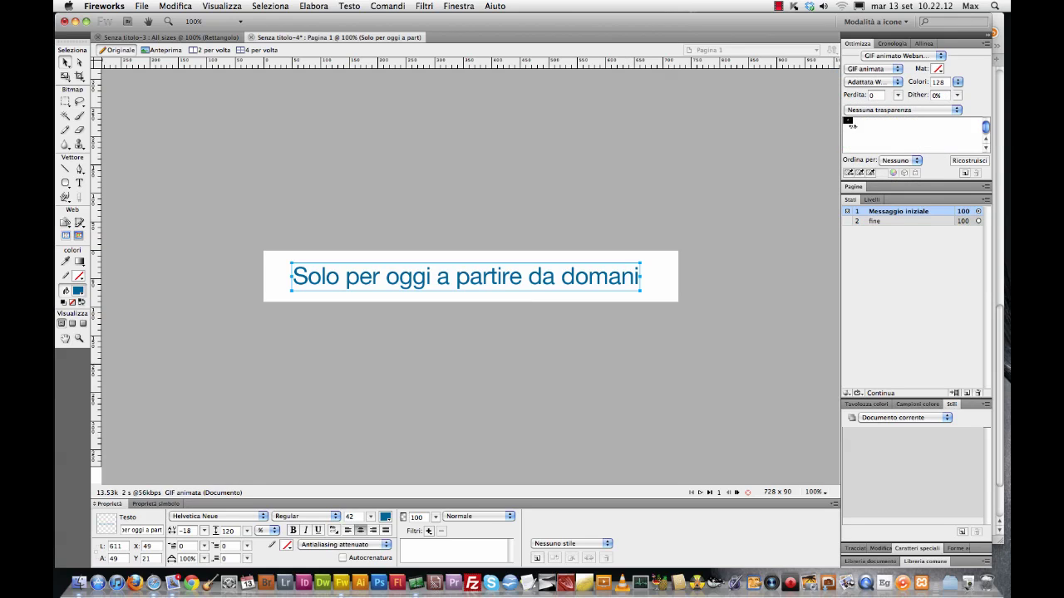
left_click(875, 83)
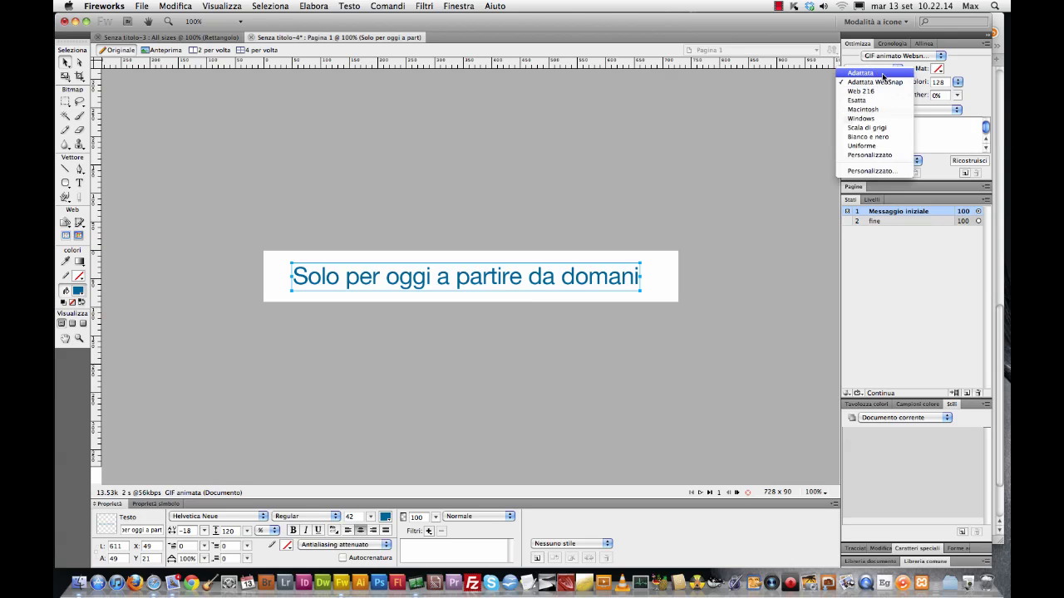
left_click(879, 73)
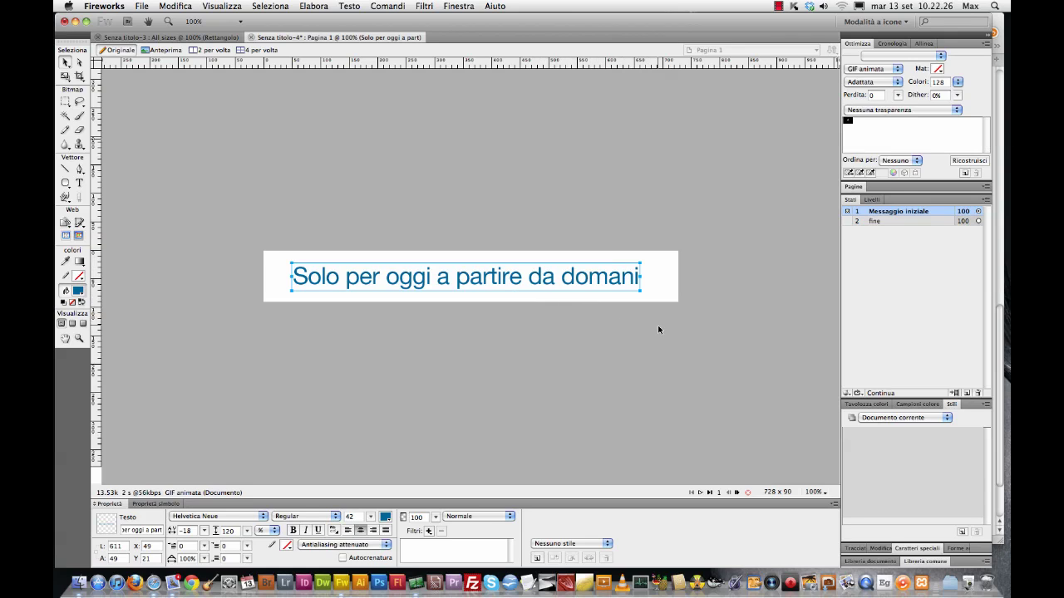
Preview the banner with the animated GIF optimization applied and look over the available file export commands.
left_click(163, 51)
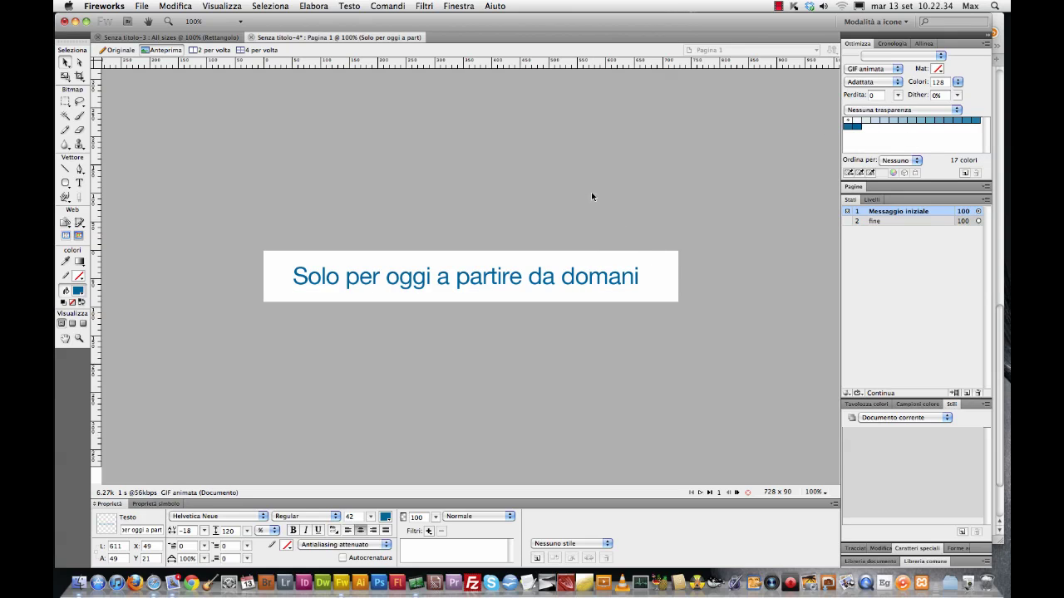
left_click(141, 6)
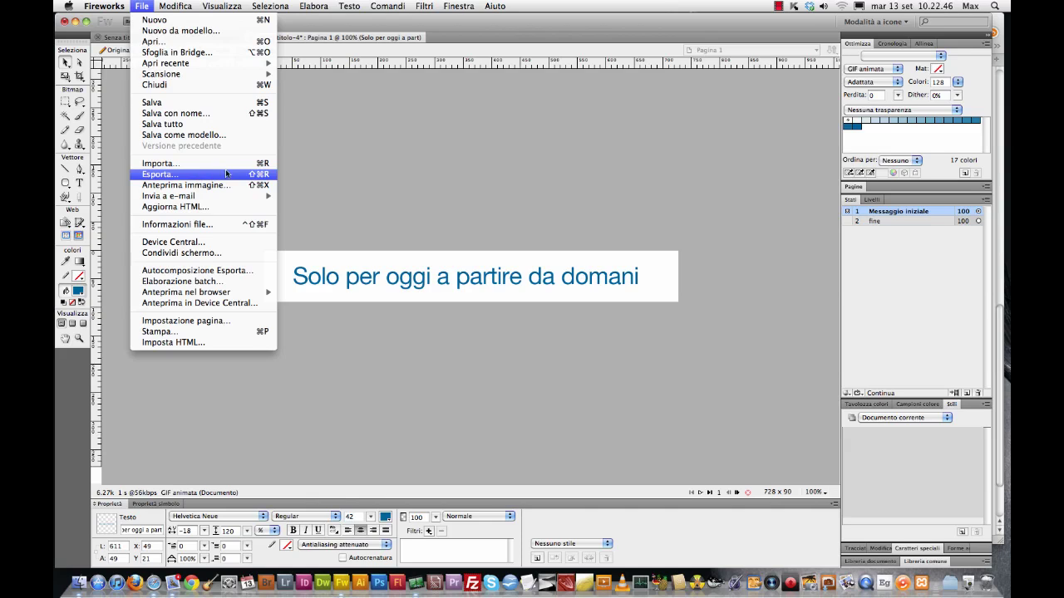
left_click(409, 164)
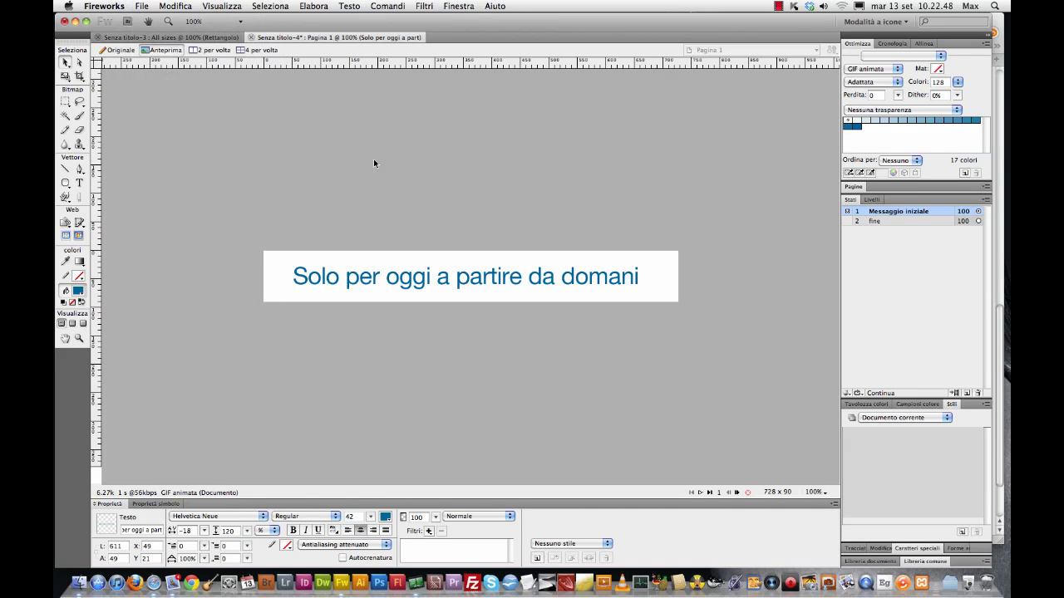